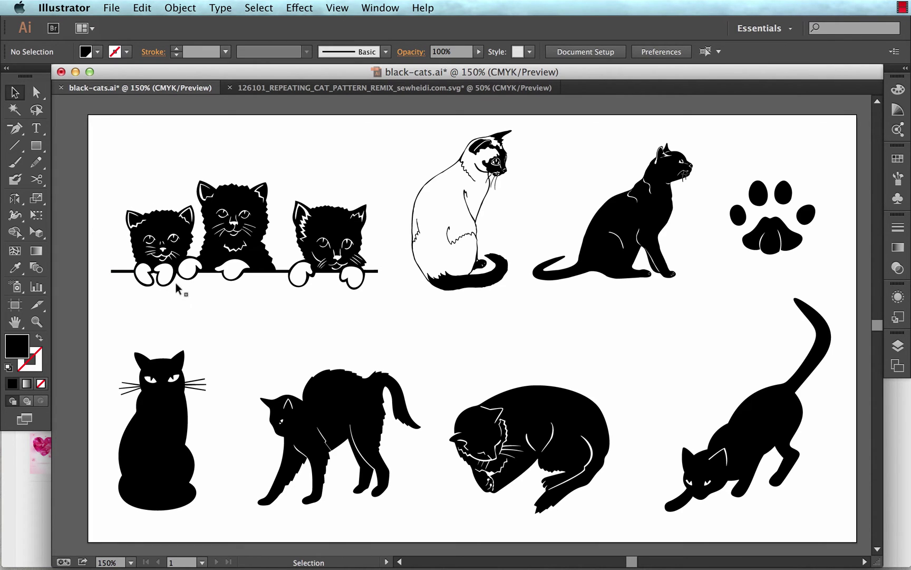
Zoom in on the left kitten, isolate it, and copy its two eyes
{"action": "key", "text": "z"}
{"action": "left_click_drag", "start_coordinate": [113, 198], "coordinate": [208, 290]}
{"action": "scroll", "coordinate": [230, 303], "scroll_direction": "right", "scroll_amount": 5}
{"action": "key", "text": "v"}
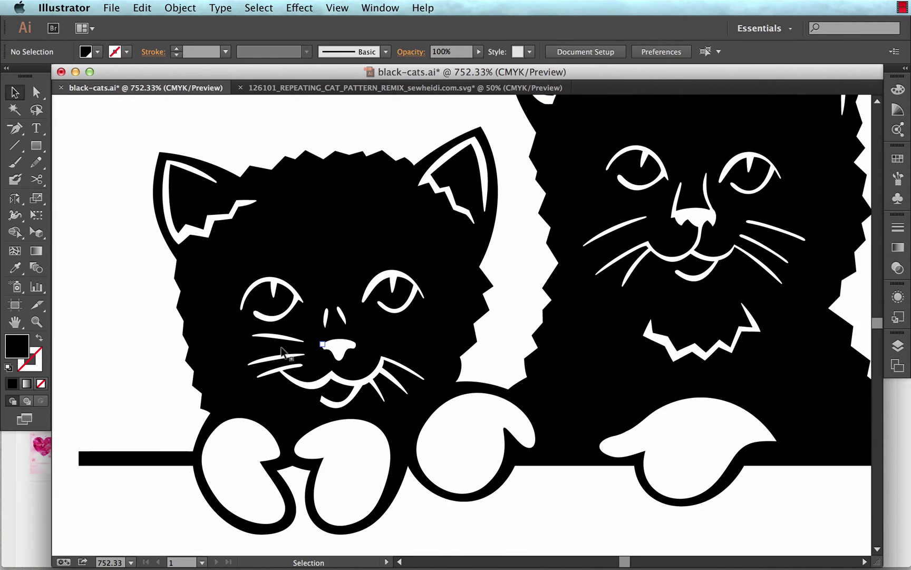
{"action": "left_click", "coordinate": [300, 304]}
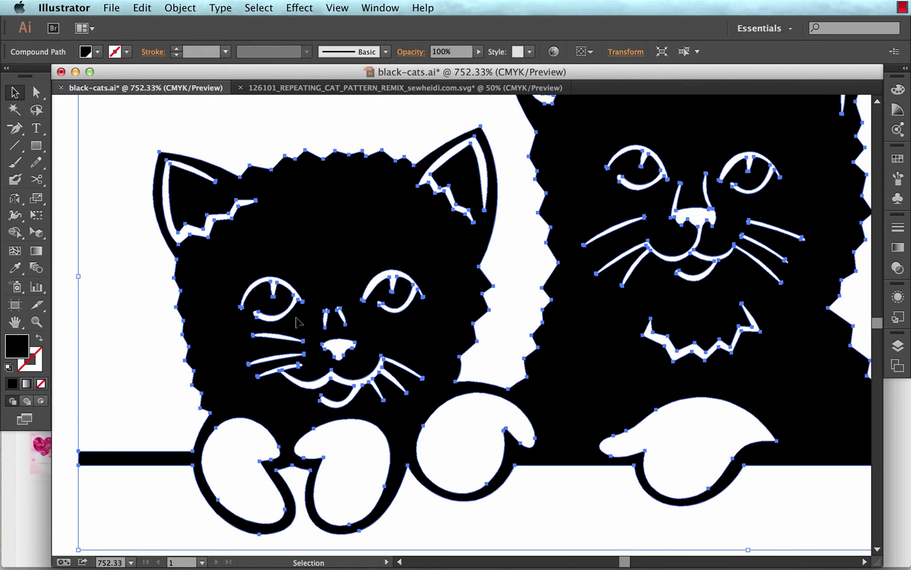
{"action": "double_click", "coordinate": [299, 302]}
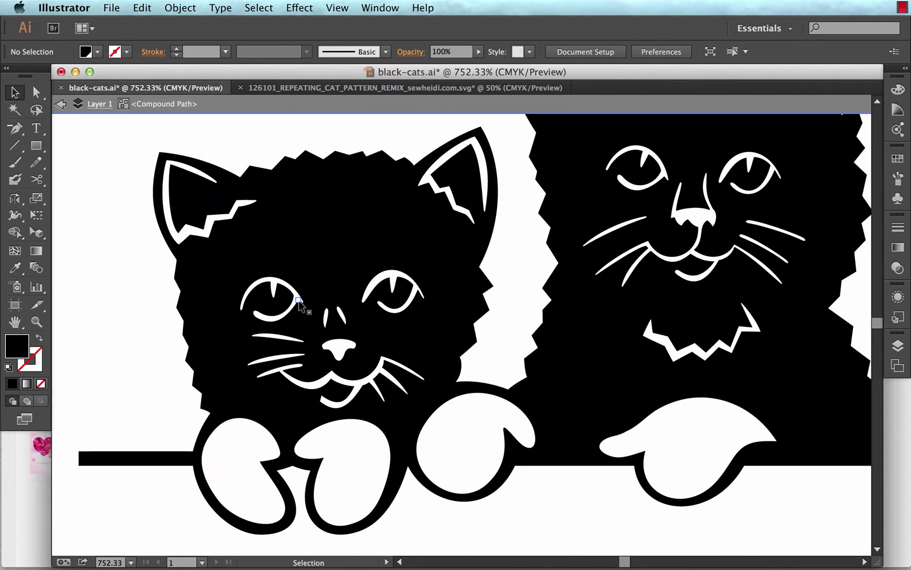
{"action": "left_click", "coordinate": [300, 305]}
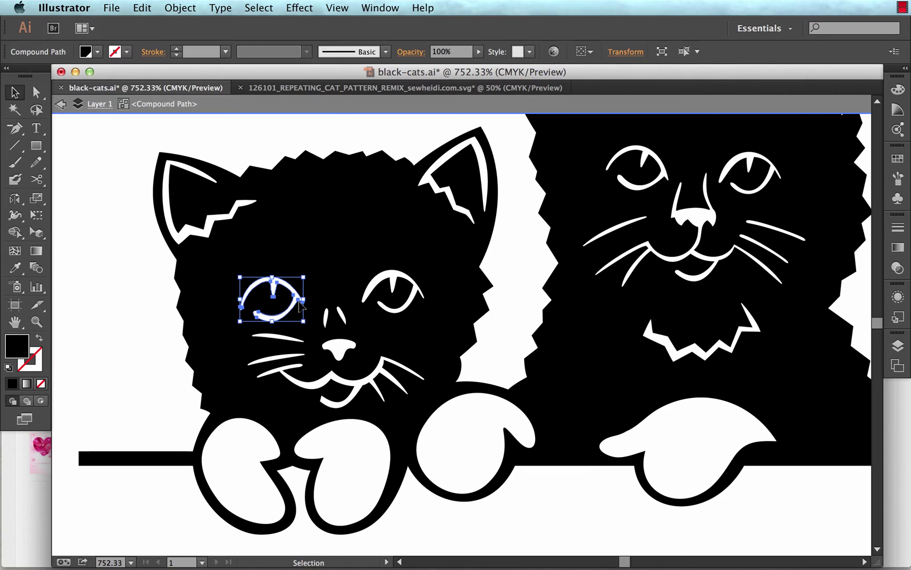
{"action": "left_click", "coordinate": [393, 295], "text": "shift"}
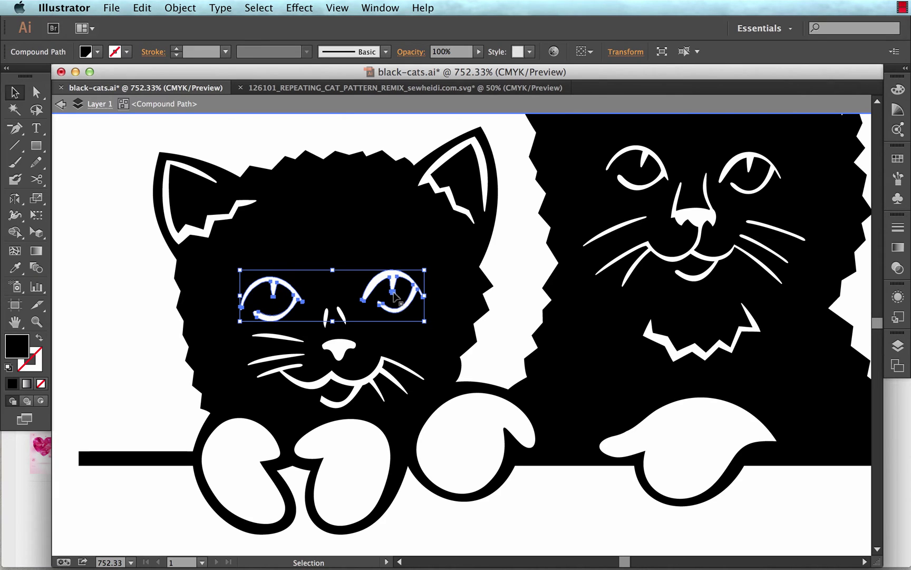
{"action": "key", "text": "super"}
Zoom in on the sitting black cat's face and select its compound path
{"action": "scroll", "coordinate": [485, 342], "scroll_direction": "down", "scroll_amount": 3}
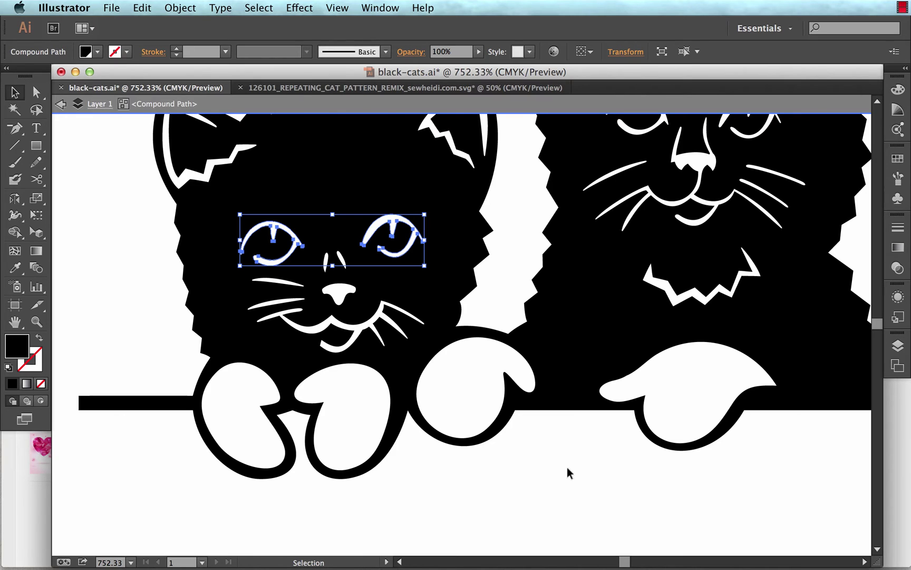
{"action": "scroll", "coordinate": [545, 468], "scroll_direction": "down", "scroll_amount": 5}
{"action": "key", "text": "super+minus"}
{"action": "key", "text": "super+minus"}
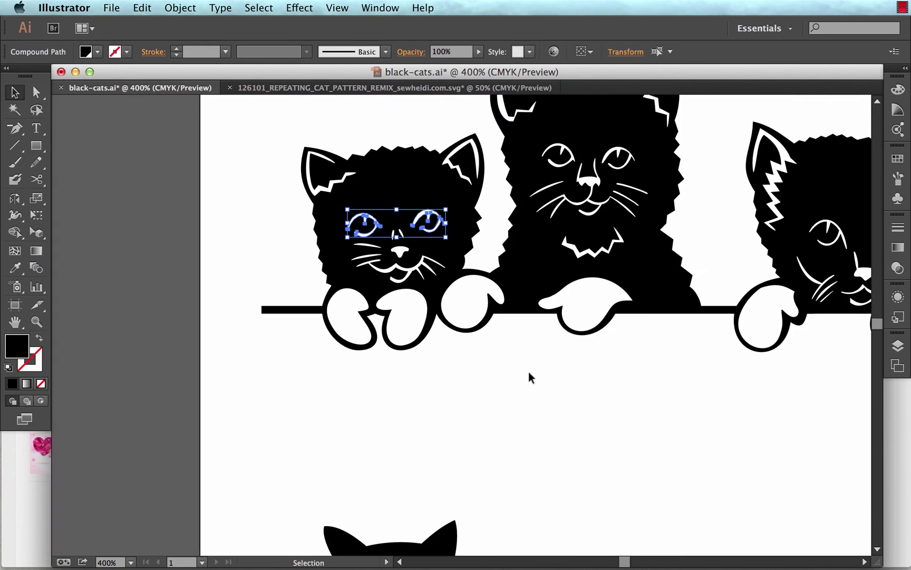
{"action": "scroll", "coordinate": [529, 371], "scroll_direction": "down", "scroll_amount": 8}
{"action": "key", "text": "z"}
{"action": "left_click_drag", "start_coordinate": [221, 361], "coordinate": [492, 507]}
{"action": "left_click_drag", "start_coordinate": [387, 459], "coordinate": [454, 435]}
{"action": "key", "text": "v"}
{"action": "left_click", "coordinate": [533, 324]}
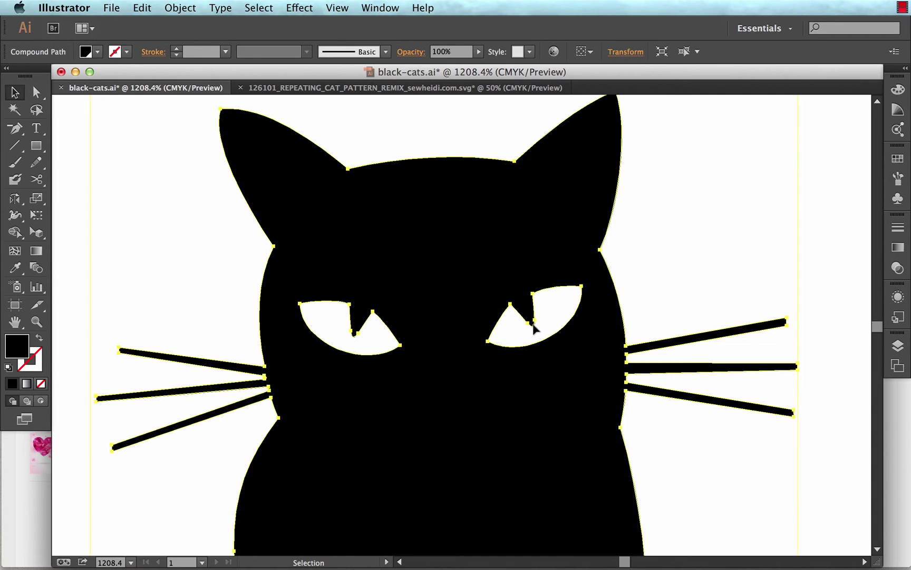
Isolate the sitting cat, delete its right and left eye cutouts, then zoom back out
{"action": "double_click", "coordinate": [534, 327]}
{"action": "left_click", "coordinate": [534, 326]}
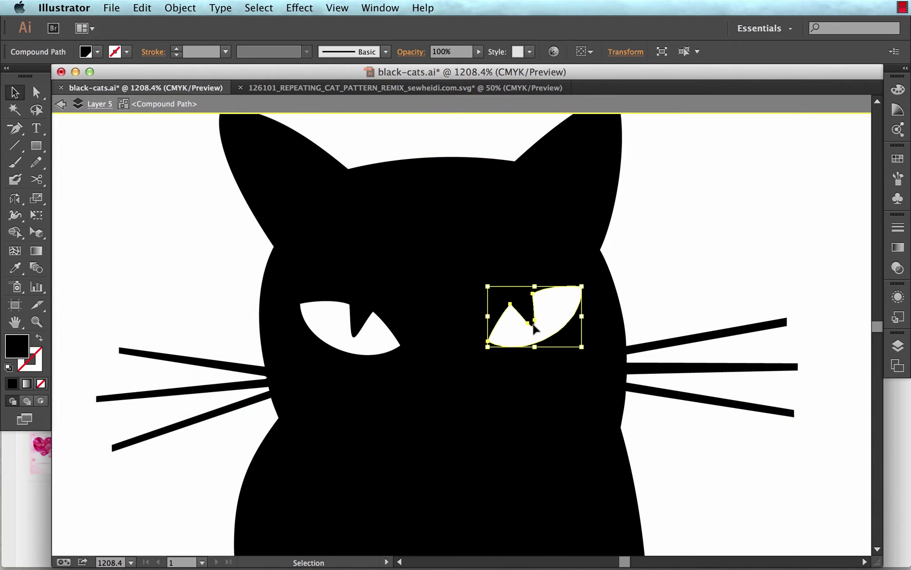
{"action": "key", "text": "Delete"}
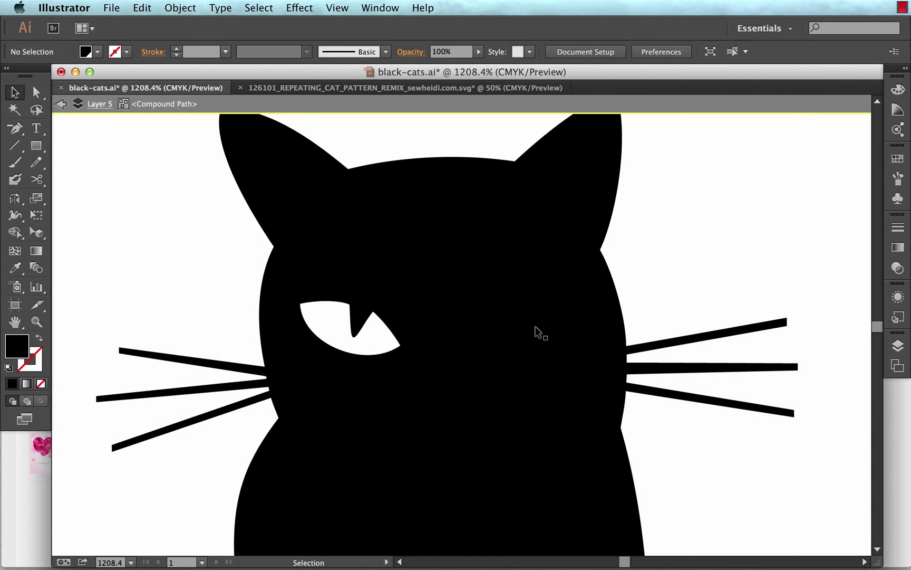
{"action": "left_click", "coordinate": [350, 342]}
{"action": "key", "text": "Delete"}
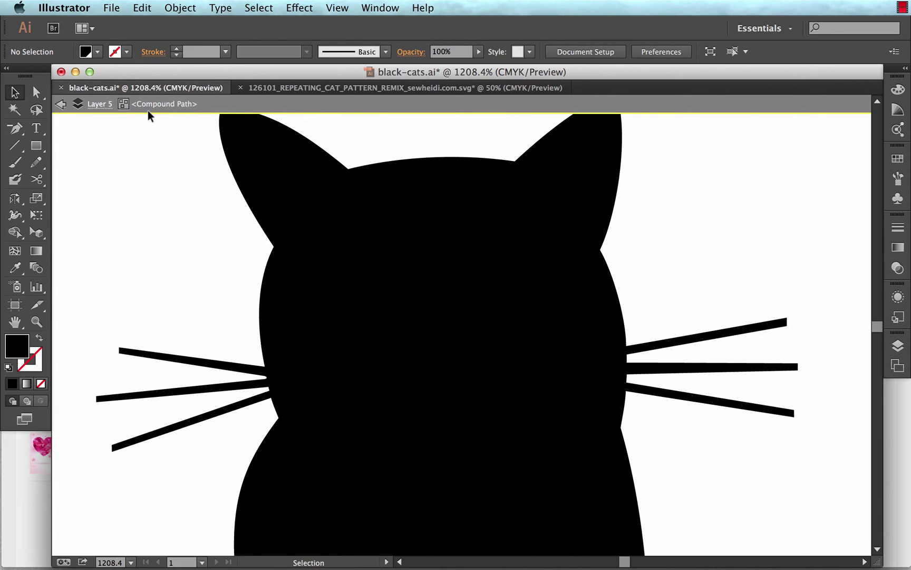
{"action": "key", "text": "super+minus"}
{"action": "key", "text": "super+minus"}
{"action": "key", "text": "super+minus"}
{"action": "key", "text": "super+minus"}
{"action": "key", "text": "super+minus"}
{"action": "key", "text": "super+minus"}
{"action": "key", "text": "super+minus"}
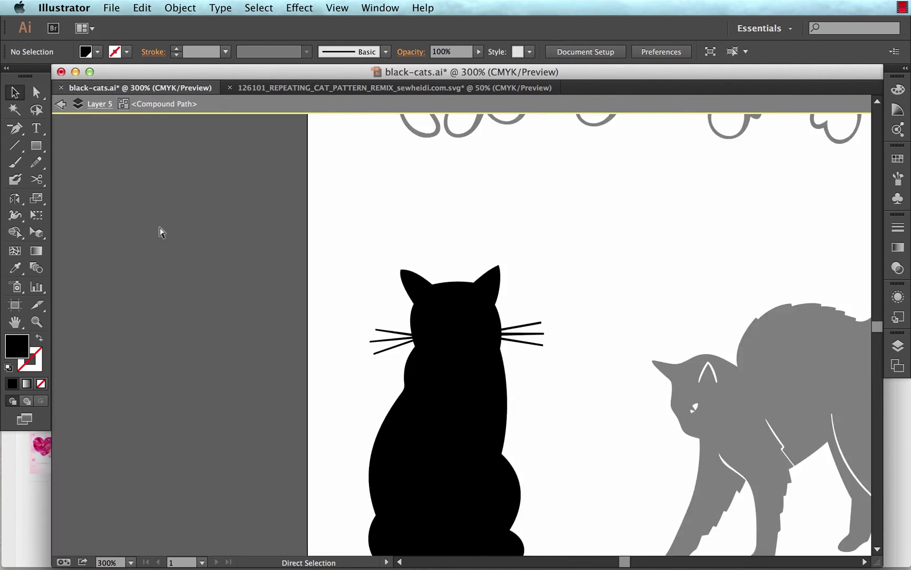
{"action": "scroll", "coordinate": [387, 297], "scroll_direction": "right", "scroll_amount": 4}
{"action": "scroll", "coordinate": [387, 298], "scroll_direction": "up", "scroll_amount": 2}
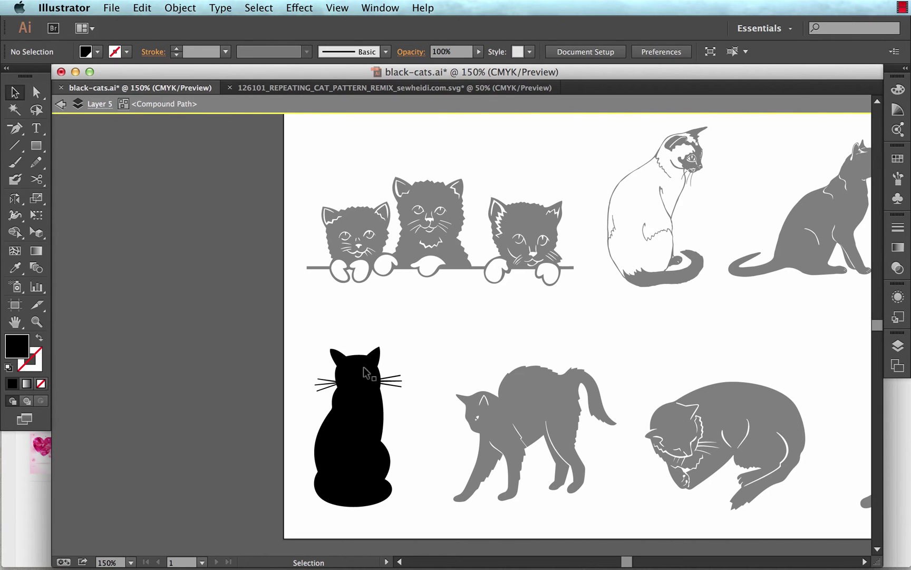
Paste the copied kitten eyes onto the cat and move them up and left on its face
{"action": "key", "text": "z"}
{"action": "left_click_drag", "start_coordinate": [315, 343], "coordinate": [403, 401]}
{"action": "key", "text": "v"}
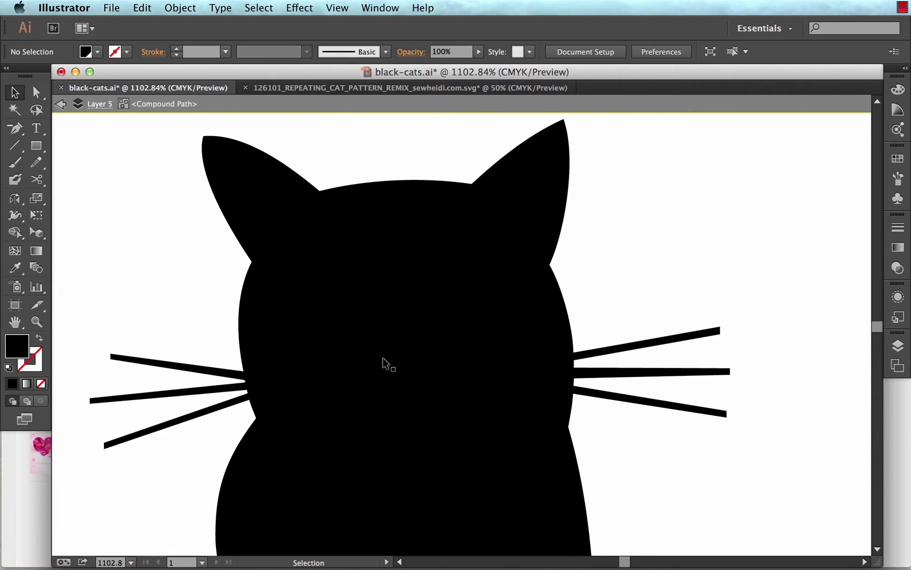
{"action": "key", "text": "a"}
{"action": "left_click", "coordinate": [384, 363]}
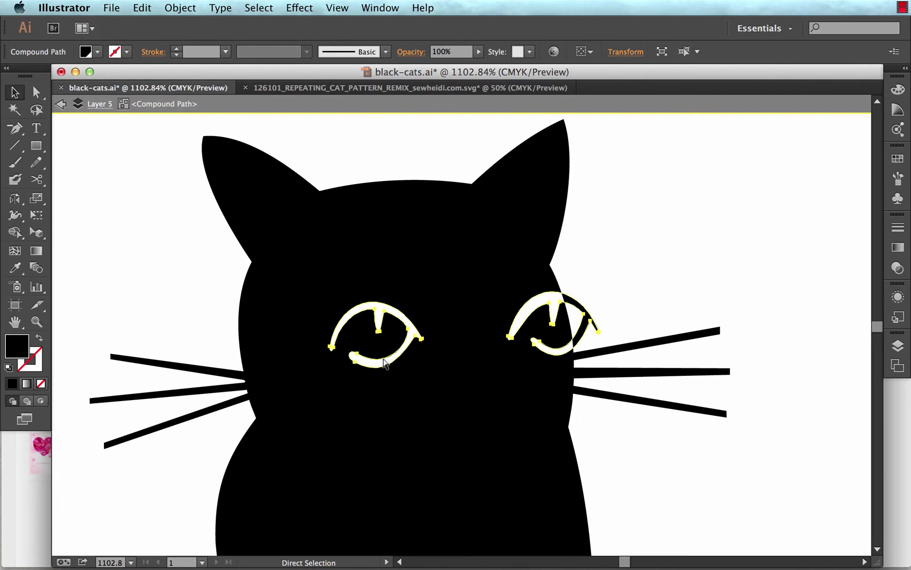
{"action": "key", "text": "v"}
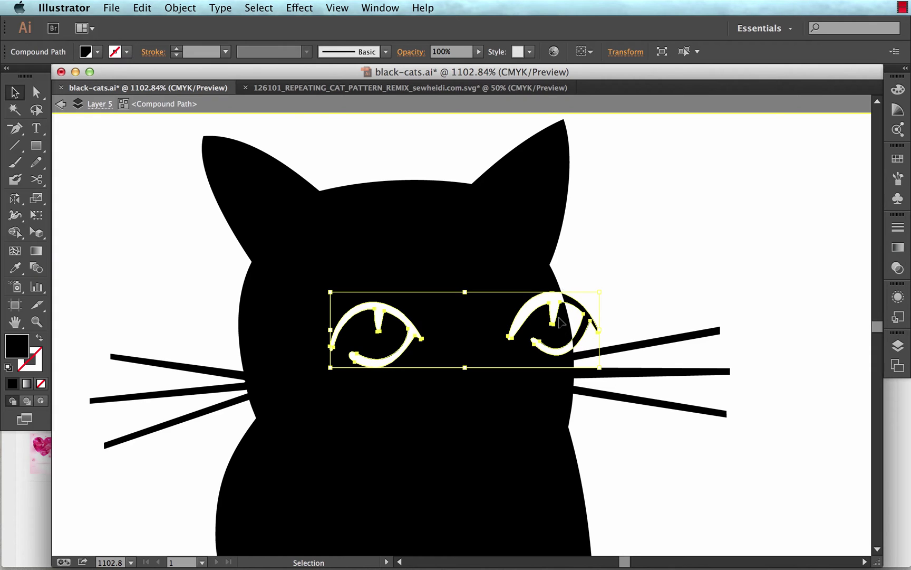
{"action": "left_click_drag", "start_coordinate": [566, 333], "coordinate": [509, 308]}
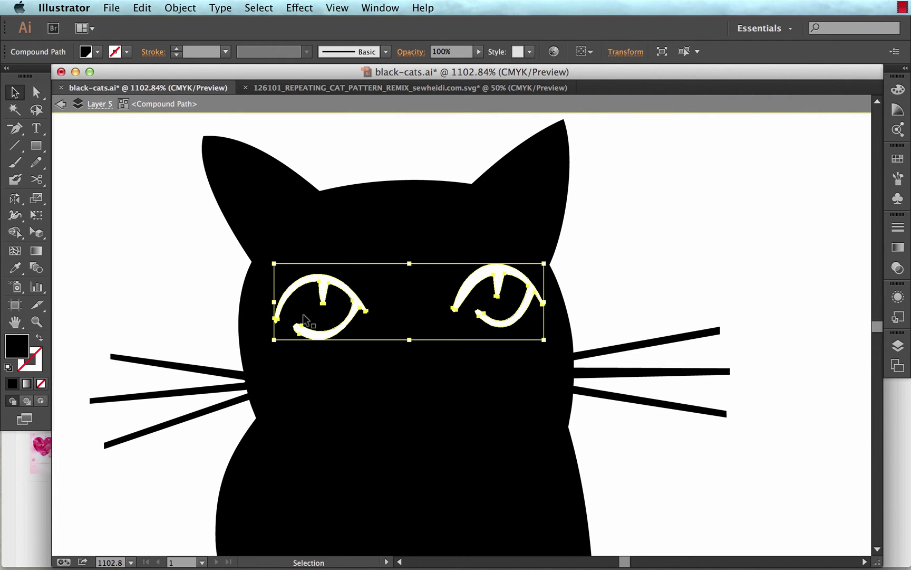
{"action": "left_click", "coordinate": [603, 299]}
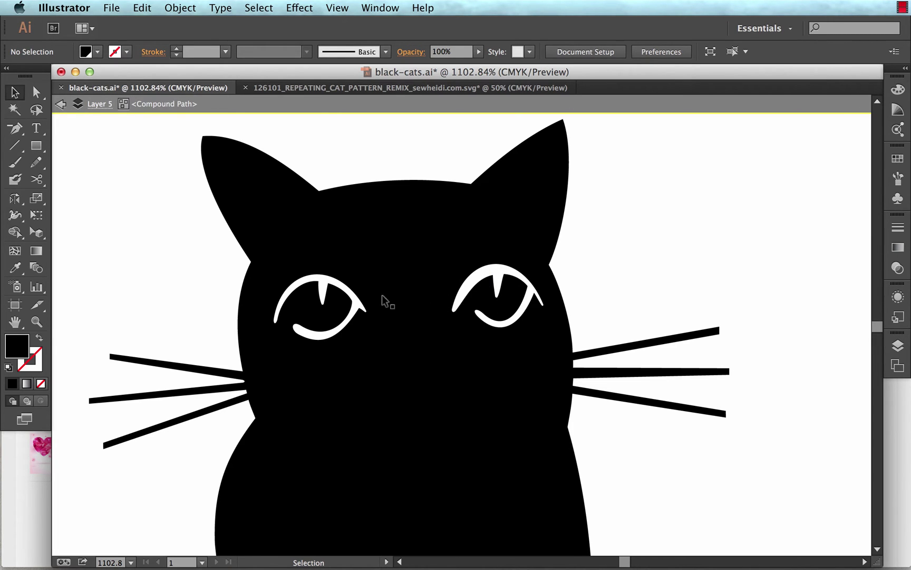
Shrink both eyes together, shift them into place, and exit isolation mode
{"action": "left_click", "coordinate": [320, 305]}
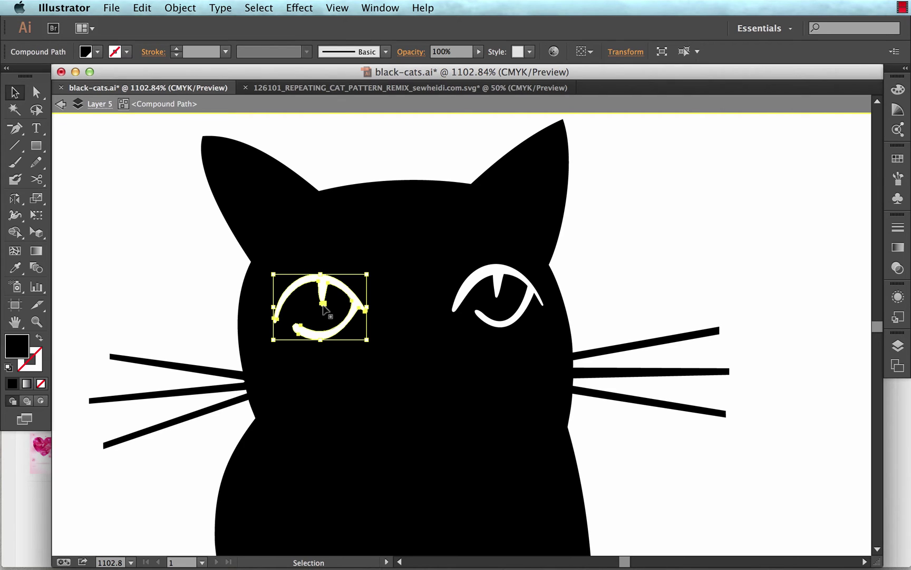
{"action": "left_click", "coordinate": [496, 298], "text": "shift"}
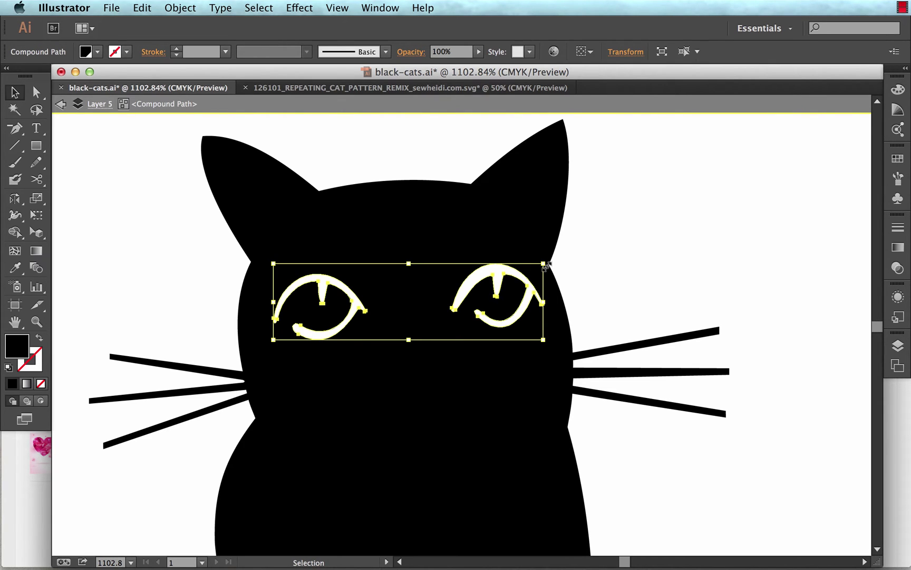
{"action": "left_click_drag", "start_coordinate": [544, 263], "coordinate": [467, 289]}
{"action": "left_click_drag", "start_coordinate": [425, 313], "coordinate": [453, 306]}
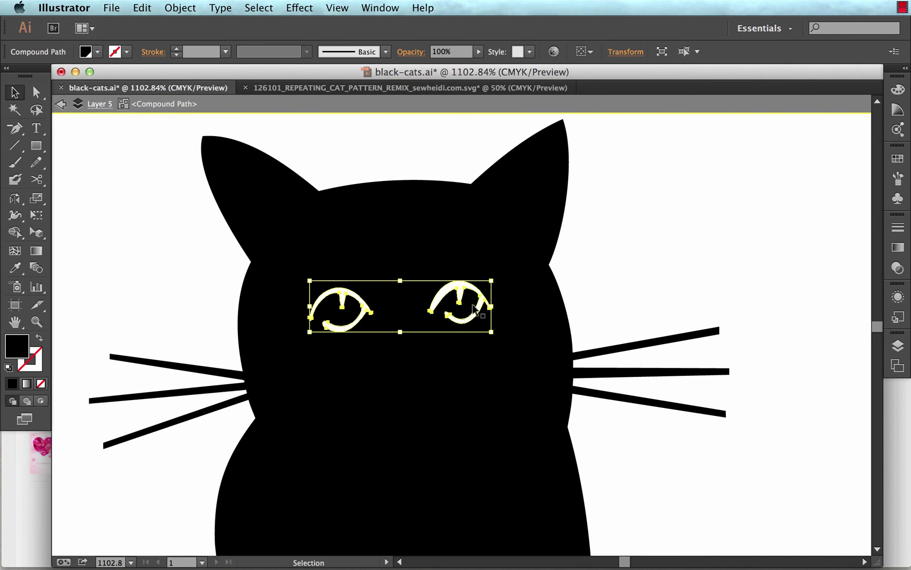
{"action": "left_click", "coordinate": [601, 274]}
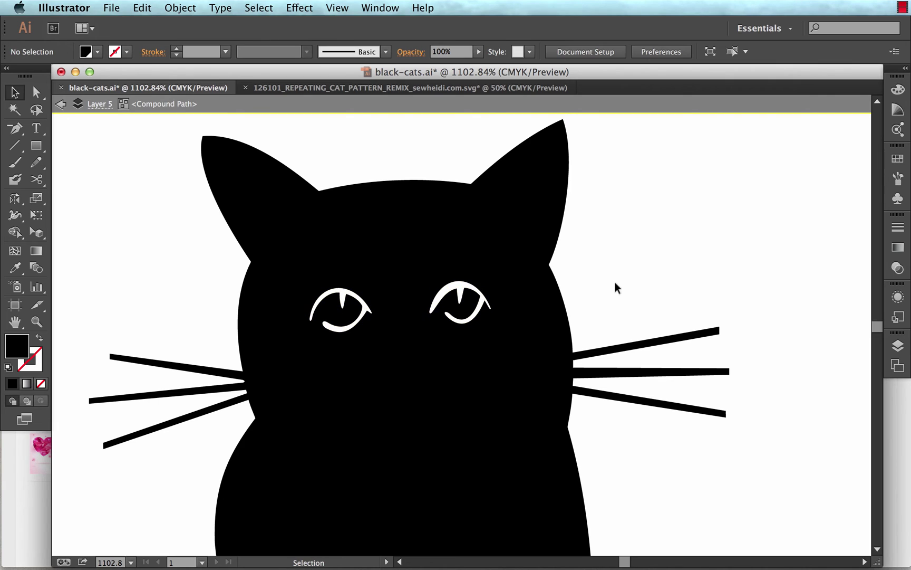
{"action": "left_click", "coordinate": [465, 320]}
{"action": "left_click", "coordinate": [372, 318]}
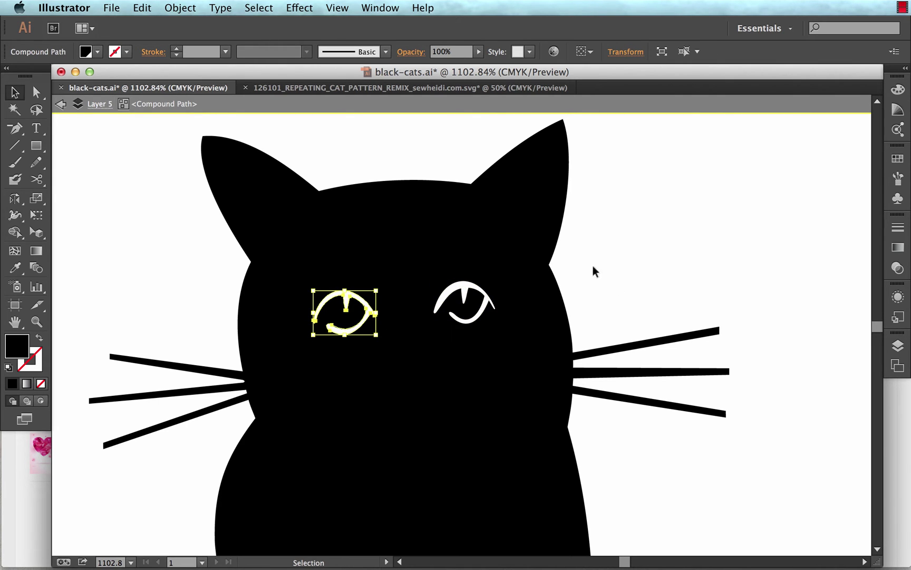
{"action": "key", "text": "Escape"}
{"action": "left_click", "coordinate": [637, 262]}
{"action": "key", "text": "ctrl+minus"}
{"action": "key", "text": "ctrl+minus"}
{"action": "key", "text": "ctrl+minus"}
{"action": "key", "text": "ctrl+minus"}
{"action": "key", "text": "ctrl+minus"}
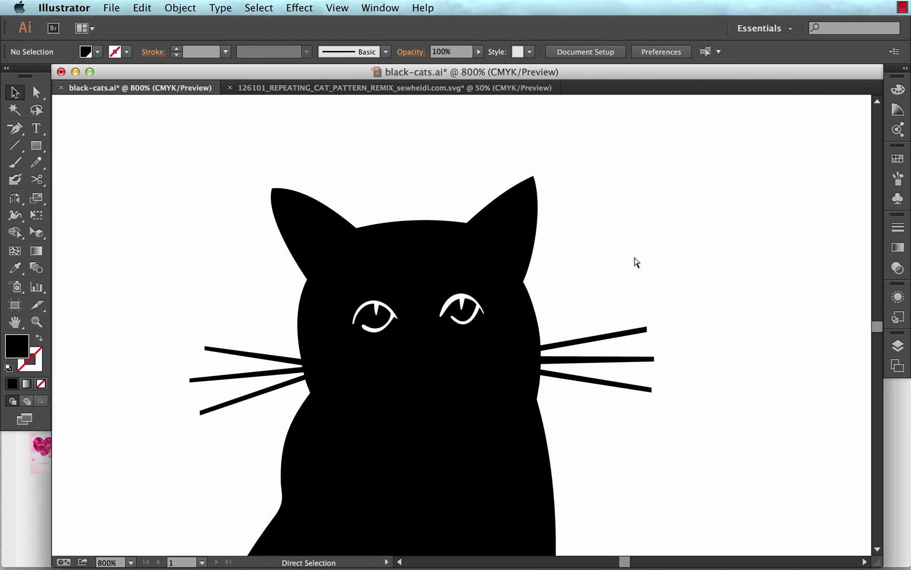
Isolate the right kitten and copy its white nose and mouth
{"action": "left_click_drag", "start_coordinate": [634, 257], "coordinate": [503, 282]}
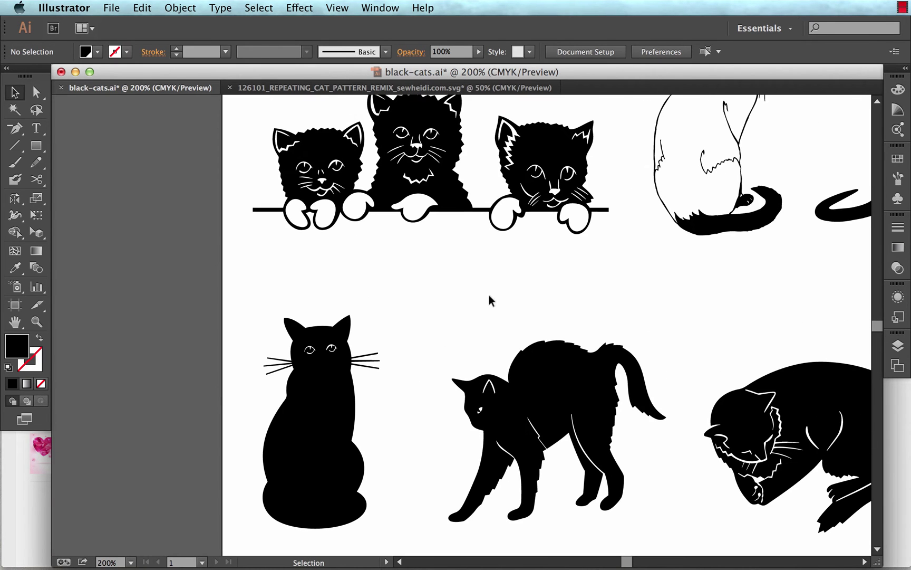
{"action": "left_click_drag", "start_coordinate": [418, 263], "coordinate": [420, 280]}
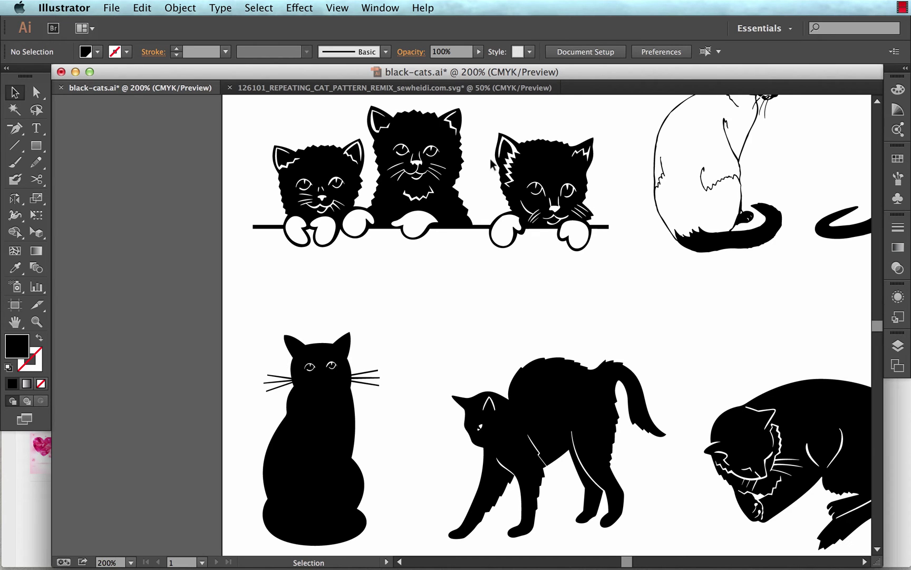
{"action": "key", "text": "z"}
{"action": "left_click_drag", "start_coordinate": [248, 111], "coordinate": [606, 320]}
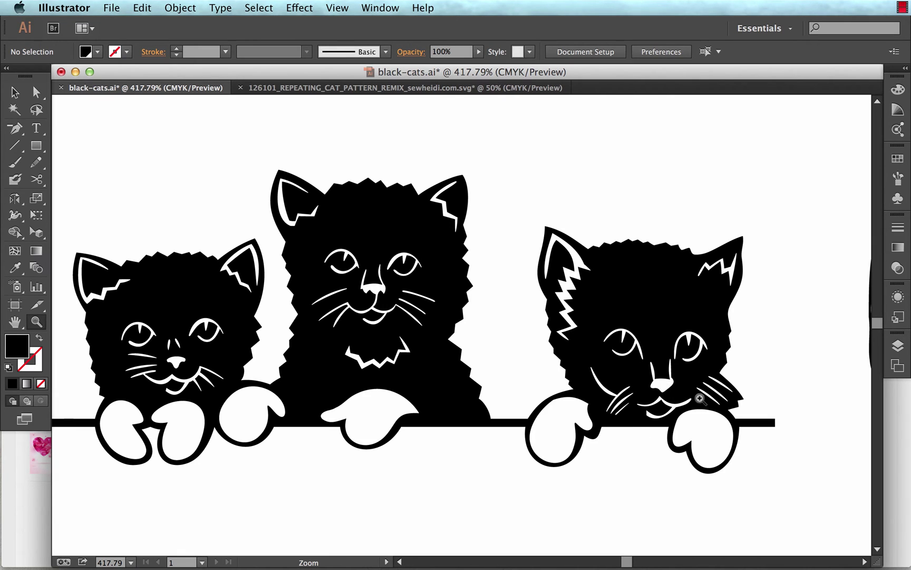
{"action": "left_click_drag", "start_coordinate": [673, 415], "coordinate": [614, 398]}
{"action": "left_click_drag", "start_coordinate": [520, 306], "coordinate": [671, 397]}
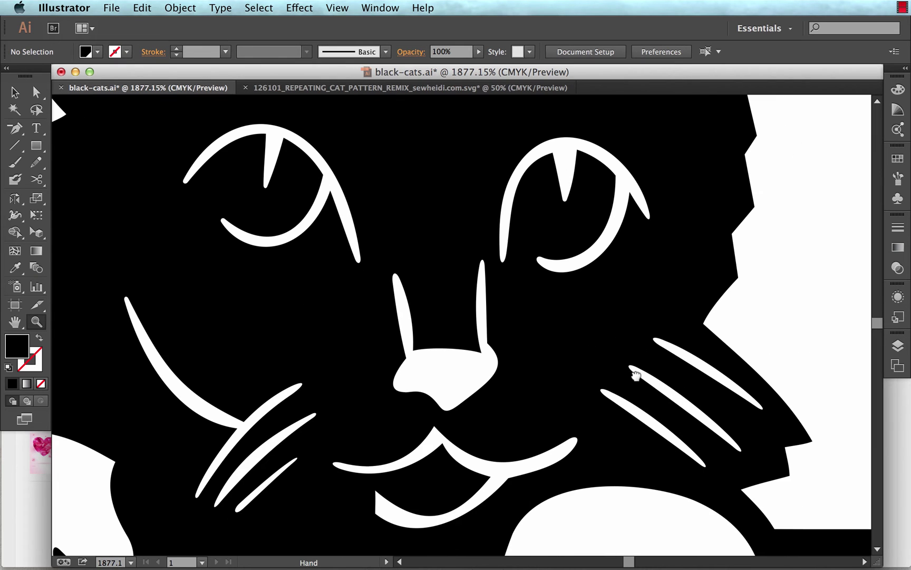
{"action": "key", "text": "v"}
{"action": "left_click", "coordinate": [452, 354]}
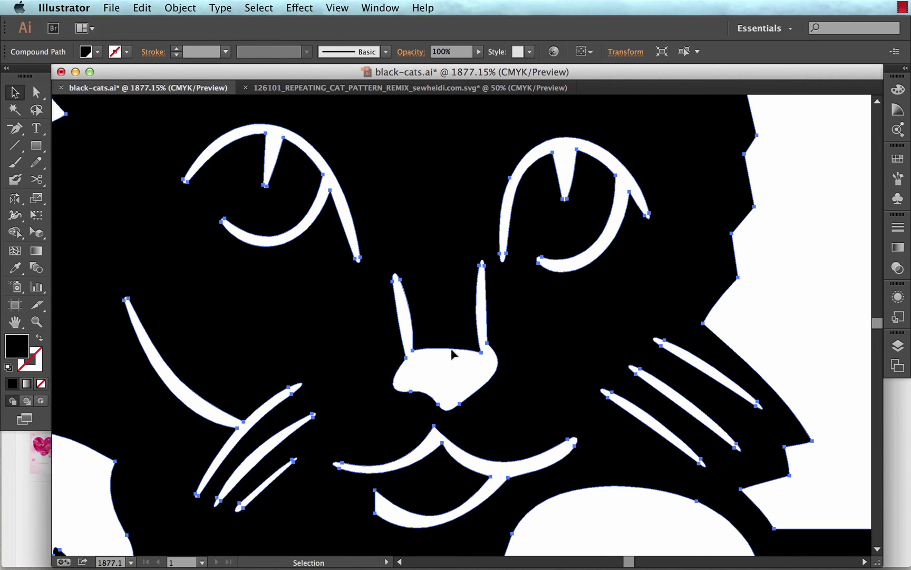
{"action": "double_click", "coordinate": [473, 355]}
{"action": "left_click", "coordinate": [480, 352]}
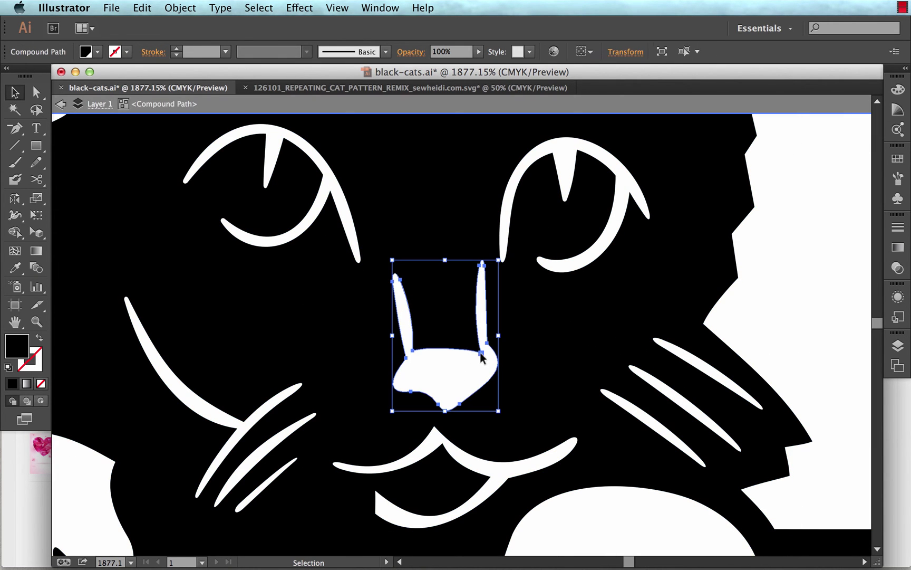
{"action": "left_click", "coordinate": [445, 436], "text": "shift"}
{"action": "key", "text": "a"}
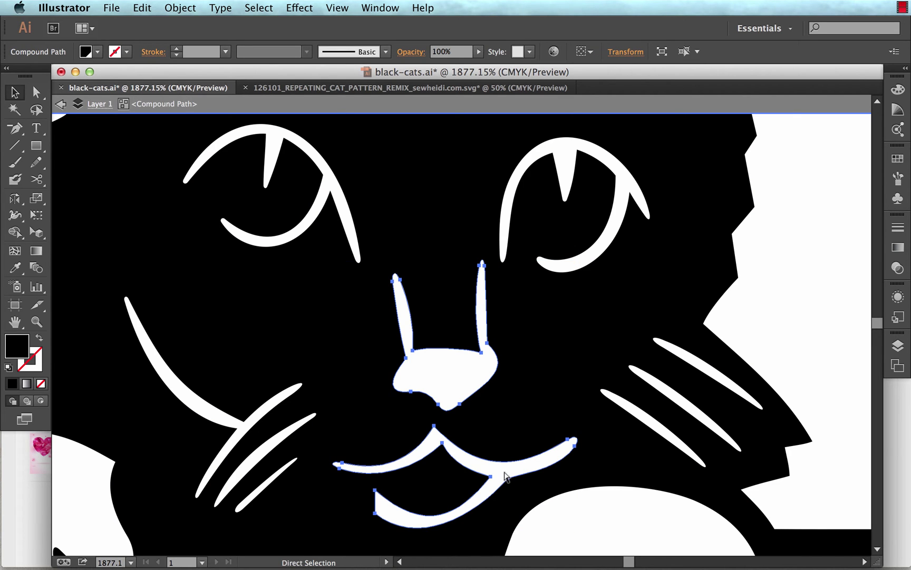
{"action": "key", "text": "v"}
Zoom in on the sitting black cat's head and isolate its shape for editing
{"action": "key", "text": "super+minus"}
{"action": "key", "text": "super+minus"}
{"action": "key", "text": "super+minus"}
{"action": "key", "text": "super+minus"}
{"action": "key", "text": "super+minus"}
{"action": "key", "text": "super+minus"}
{"action": "key", "text": "super+minus"}
{"action": "key", "text": "super+minus"}
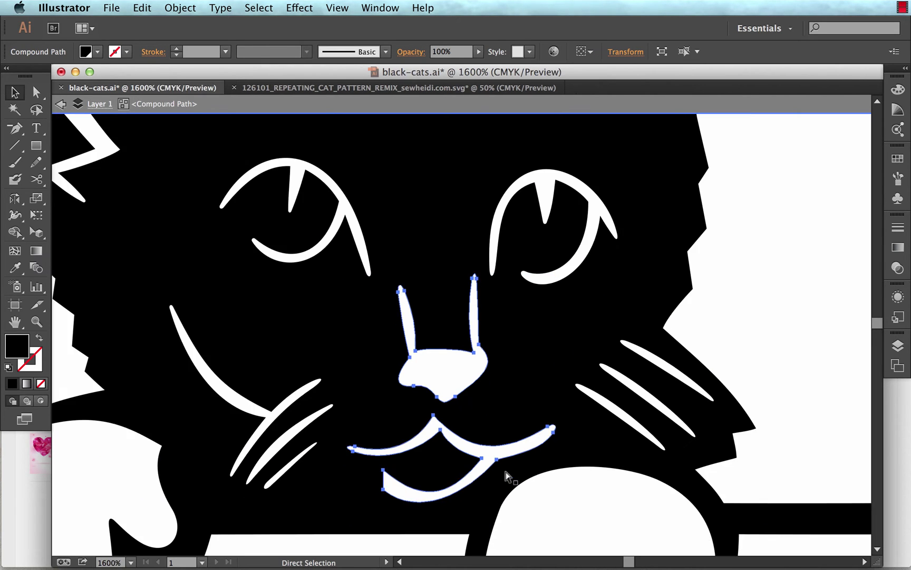
{"action": "key", "text": "Escape"}
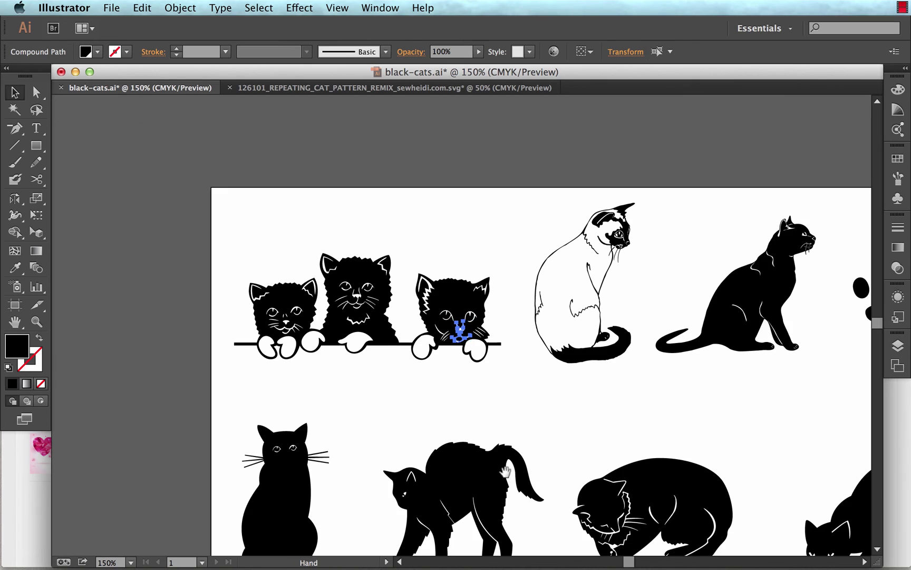
{"action": "scroll", "coordinate": [506, 475], "scroll_direction": "down", "scroll_amount": 5}
{"action": "scroll", "coordinate": [505, 475], "scroll_direction": "left", "scroll_amount": 2}
{"action": "key", "text": "z"}
{"action": "left_click_drag", "start_coordinate": [278, 320], "coordinate": [370, 374]}
{"action": "scroll", "coordinate": [401, 364], "scroll_direction": "down", "scroll_amount": 1}
{"action": "key", "text": "v"}
{"action": "left_click", "coordinate": [366, 375]}
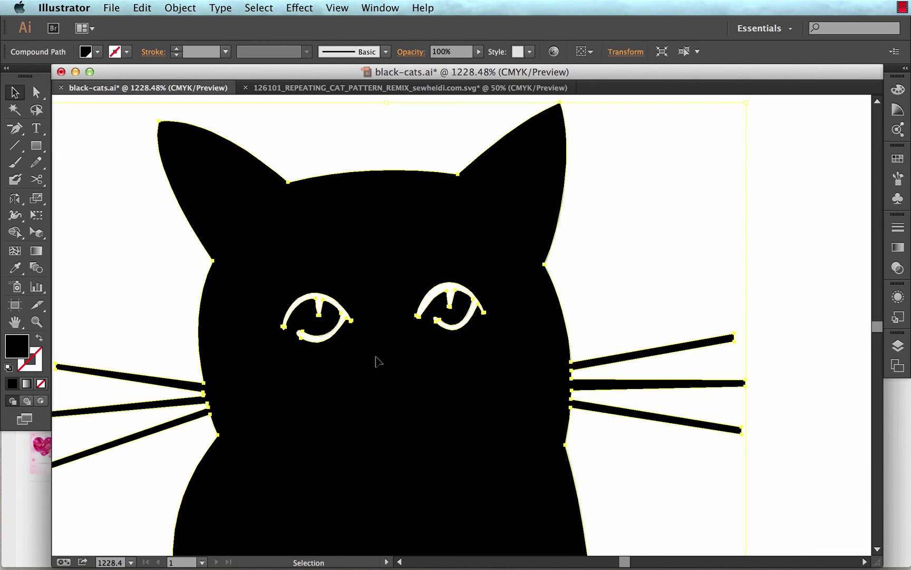
{"action": "double_click", "coordinate": [375, 358]}
Paste the nose and mouth below the cat's eyes, shrink them proportionally and nudge into place
{"action": "key", "text": "super+a"}
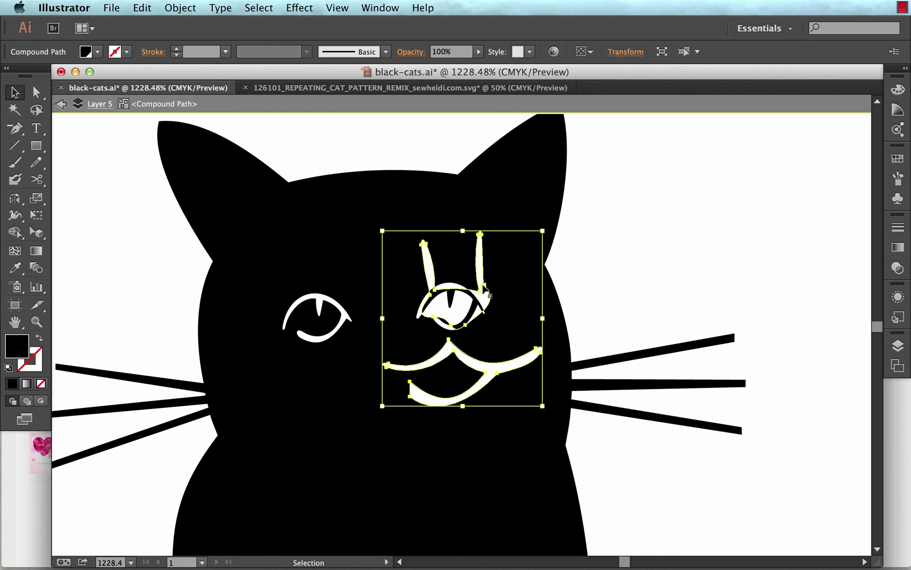
{"action": "left_click_drag", "start_coordinate": [485, 289], "coordinate": [417, 419]}
{"action": "scroll", "coordinate": [472, 437], "scroll_direction": "down", "scroll_amount": 1}
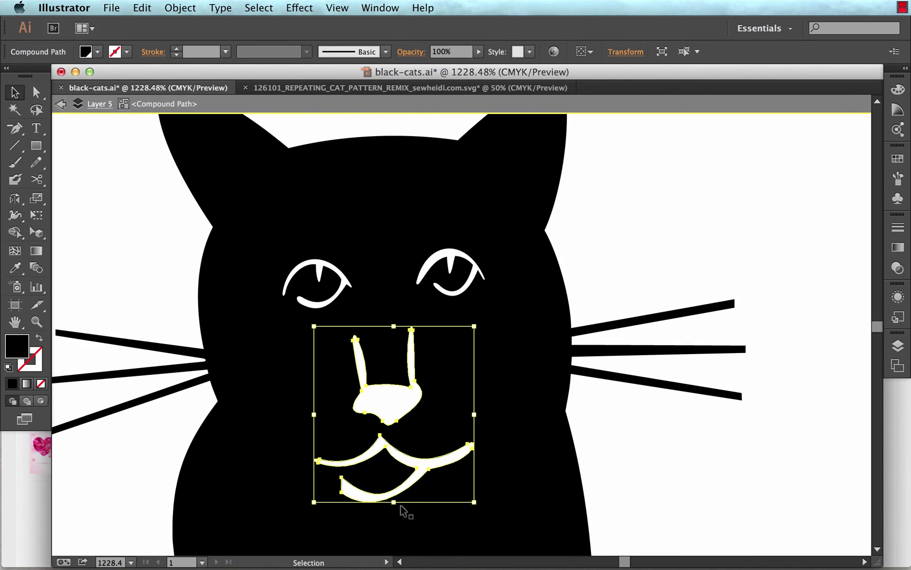
{"action": "left_click_drag", "start_coordinate": [395, 504], "coordinate": [394, 434]}
{"action": "left_click_drag", "start_coordinate": [399, 390], "coordinate": [401, 374]}
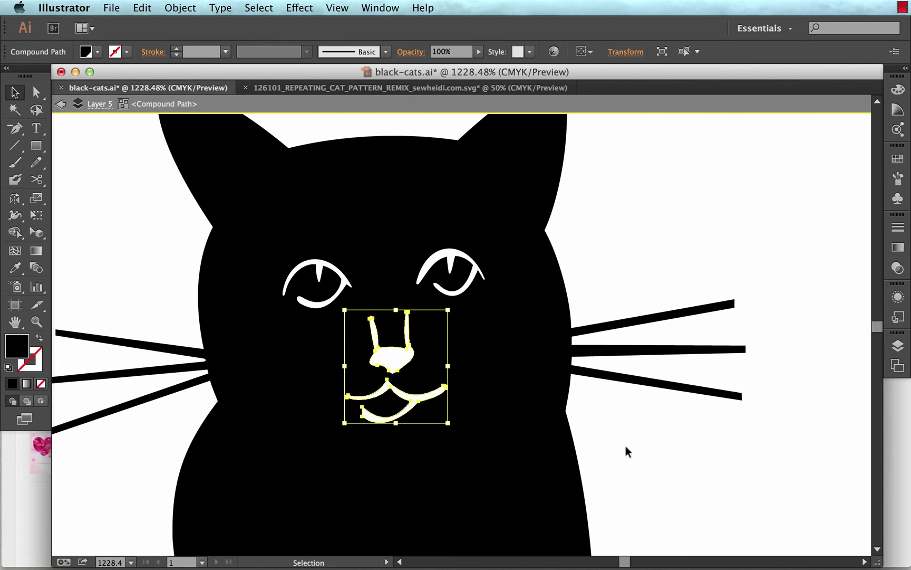
{"action": "left_click", "coordinate": [633, 446]}
Zoom out to the whole sitting cat and exit its isolation mode
{"action": "key", "text": "super+minus"}
{"action": "key", "text": "super+minus"}
{"action": "key", "text": "super+minus"}
{"action": "key", "text": "super+minus"}
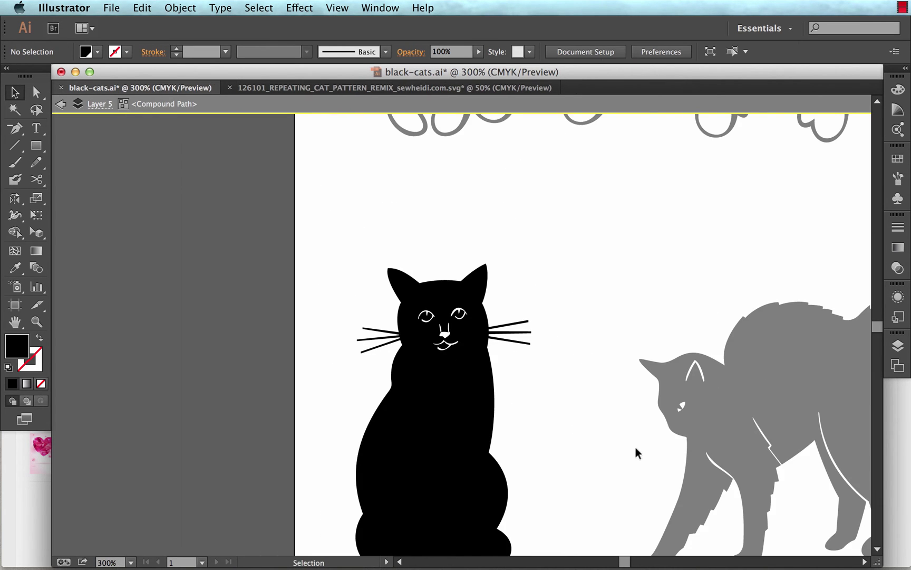
{"action": "left_click_drag", "start_coordinate": [635, 449], "coordinate": [613, 378]}
{"action": "key", "text": "Escape"}
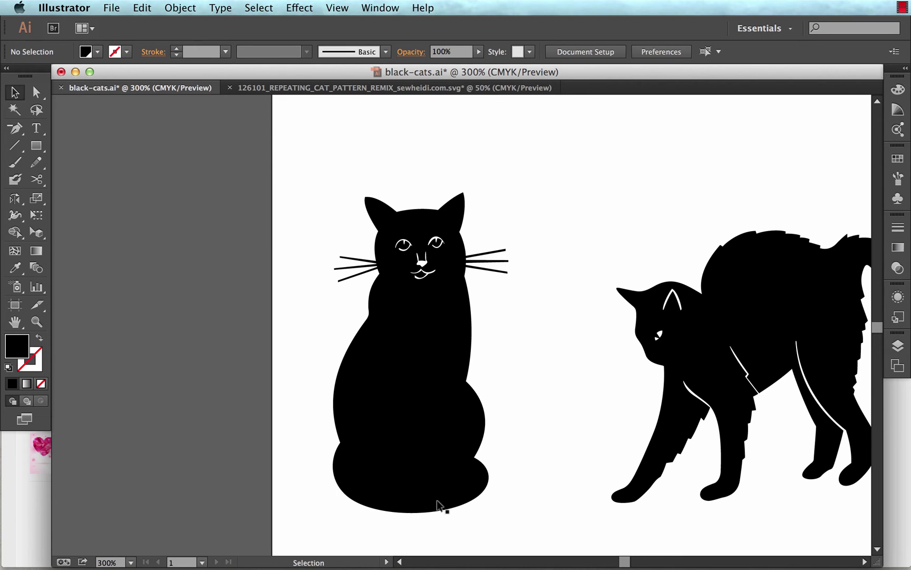
Draw a closed curved crescent with the Pen tool across the sitting cat's base
{"action": "key", "text": "z"}
{"action": "left_click_drag", "start_coordinate": [295, 403], "coordinate": [555, 533]}
{"action": "left_click_drag", "start_coordinate": [501, 503], "coordinate": [492, 521]}
{"action": "key", "text": "v"}
{"action": "key", "text": "p"}
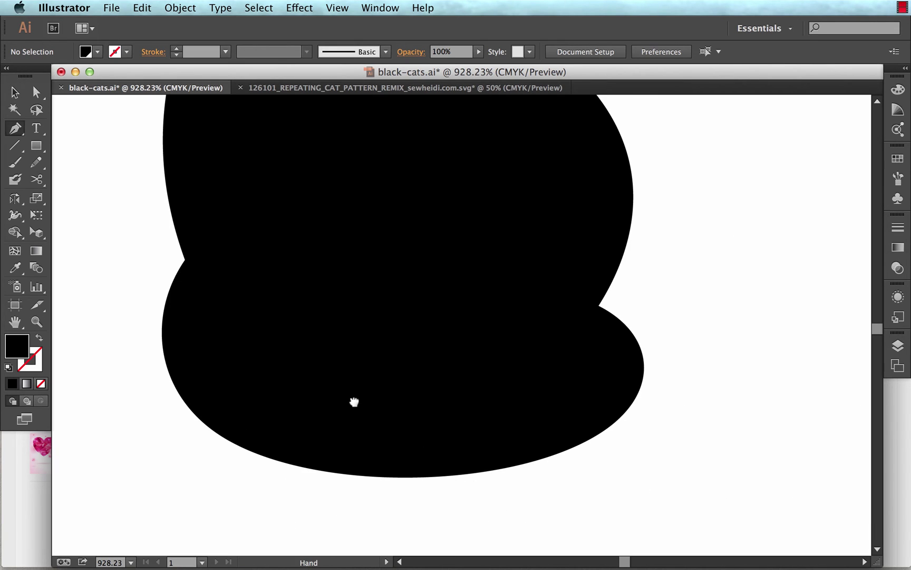
{"action": "left_click_drag", "start_coordinate": [354, 403], "coordinate": [365, 449]}
{"action": "left_click", "coordinate": [238, 373]}
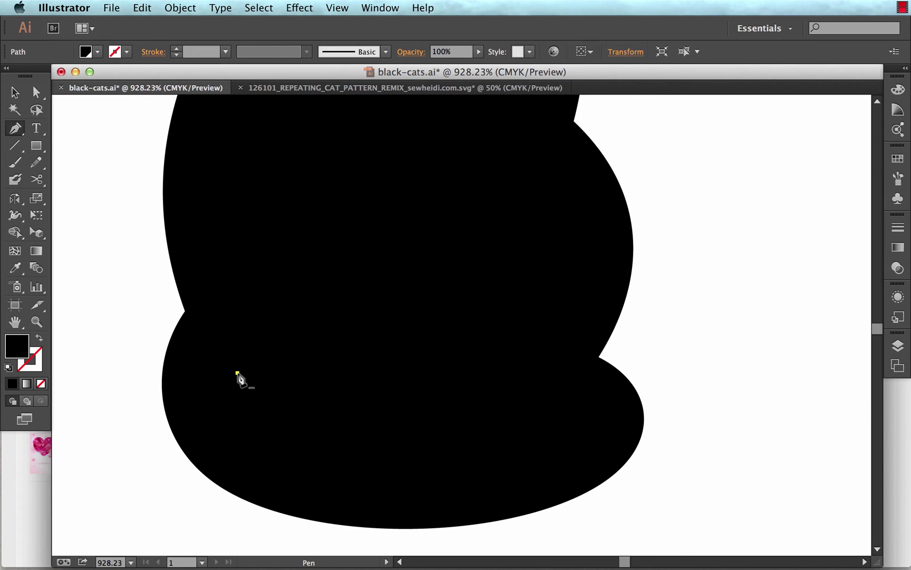
{"action": "left_click", "coordinate": [571, 412]}
{"action": "left_click_drag", "start_coordinate": [570, 414], "coordinate": [839, 320]}
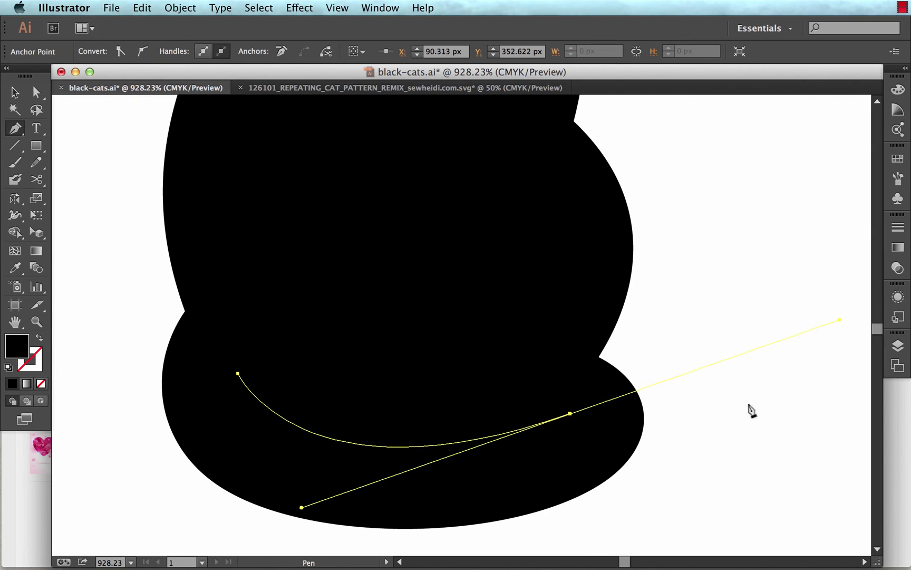
{"action": "left_click", "coordinate": [570, 414]}
{"action": "left_click_drag", "start_coordinate": [237, 373], "coordinate": [335, 494]}
Move the crescent down and left to sit across the cat's base
{"action": "key", "text": "a"}
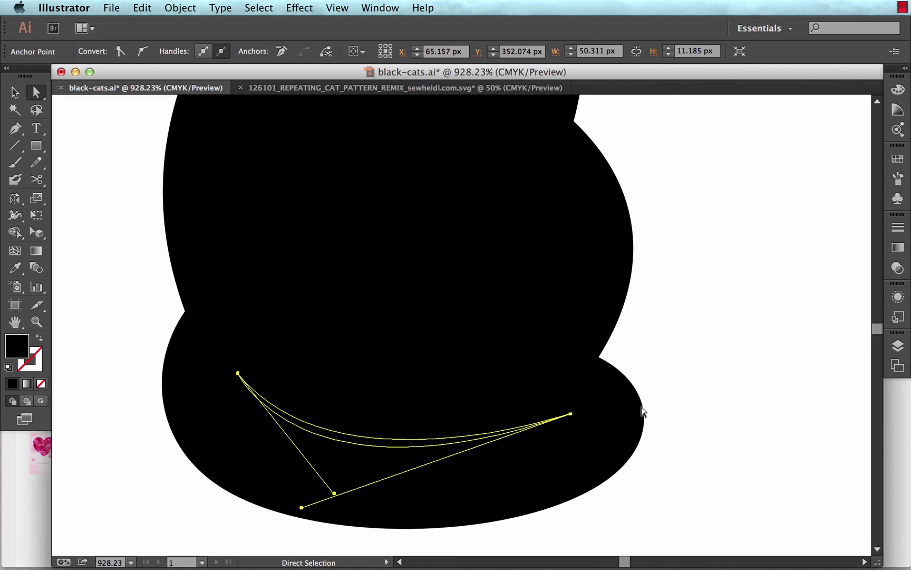
{"action": "key", "text": "v"}
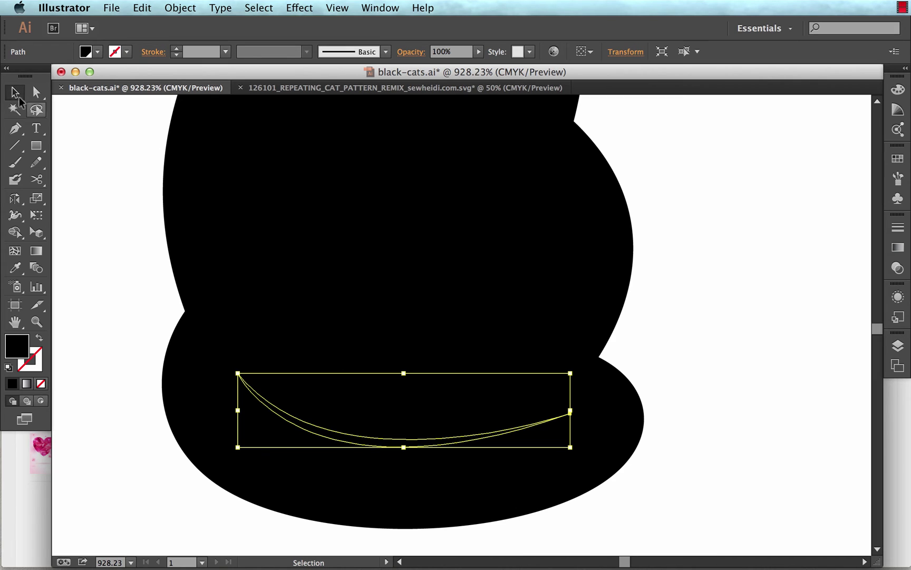
{"action": "left_click_drag", "start_coordinate": [273, 410], "coordinate": [86, 482]}
{"action": "left_click_drag", "start_coordinate": [138, 501], "coordinate": [321, 440]}
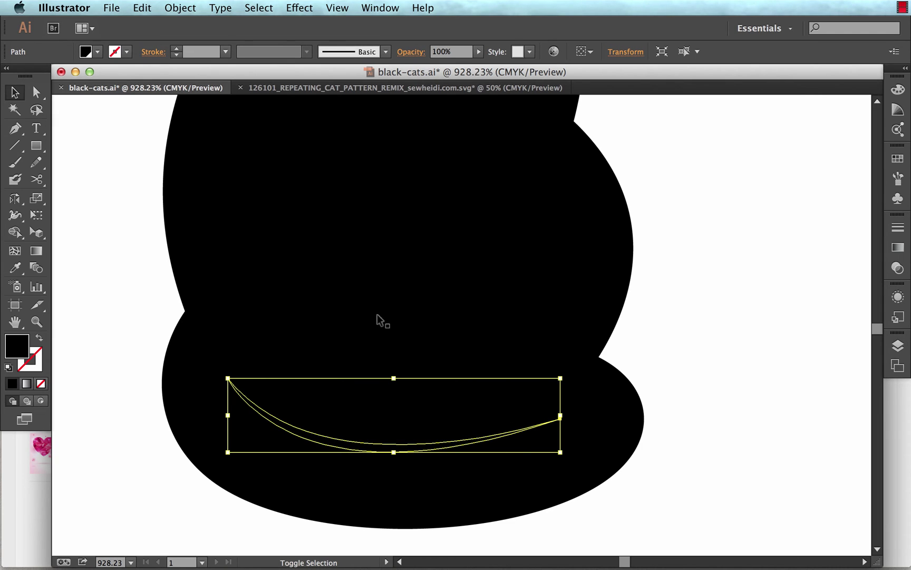
Combine the crescent and cat body into a compound path via Object > Compound Path > Make
{"action": "left_click", "coordinate": [316, 271], "text": "shift"}
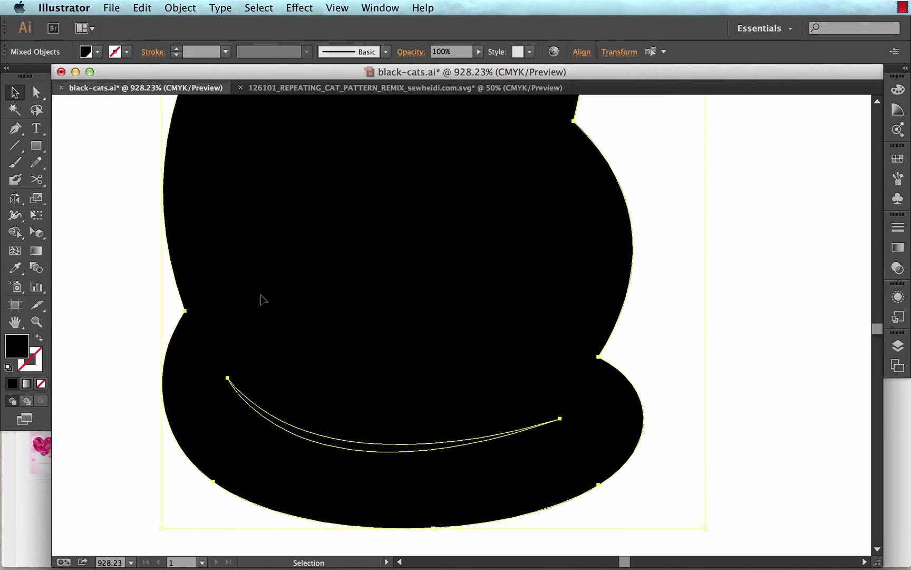
{"action": "key", "text": "super+minus"}
{"action": "key", "text": "super+minus"}
{"action": "key", "text": "super+minus"}
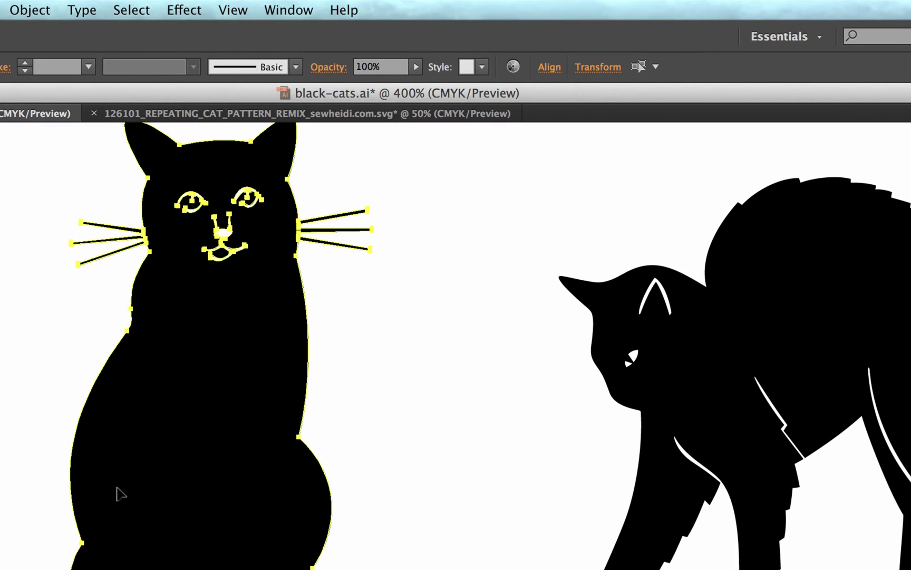
{"action": "left_click", "coordinate": [32, 11]}
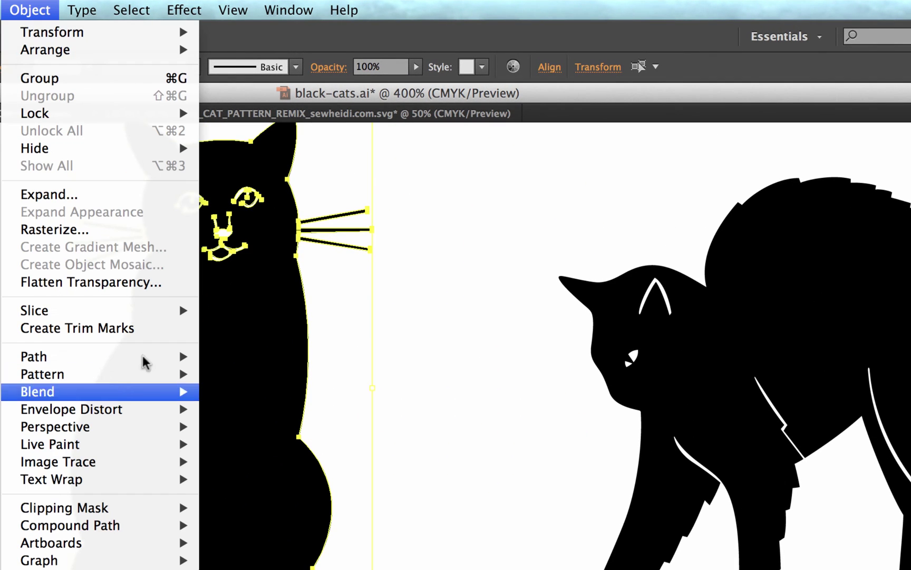
{"action": "mouse_move", "coordinate": [87, 529]}
{"action": "left_click", "coordinate": [241, 526]}
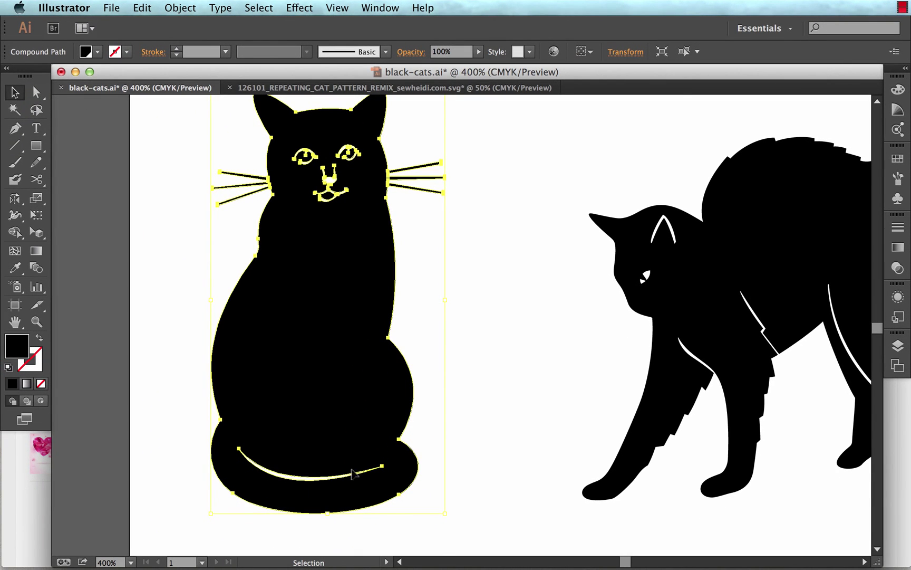
{"action": "left_click", "coordinate": [478, 428]}
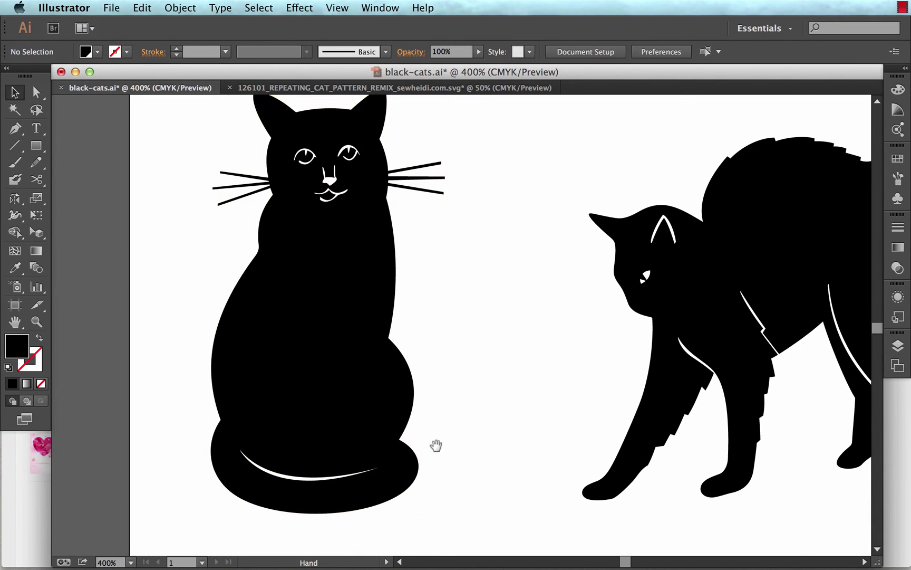
Zoom in on the tail cutout, try reshaping its left anchor, and undo the change
{"action": "key", "text": "z"}
{"action": "left_click_drag", "start_coordinate": [330, 464], "coordinate": [517, 511]}
{"action": "key", "text": "a"}
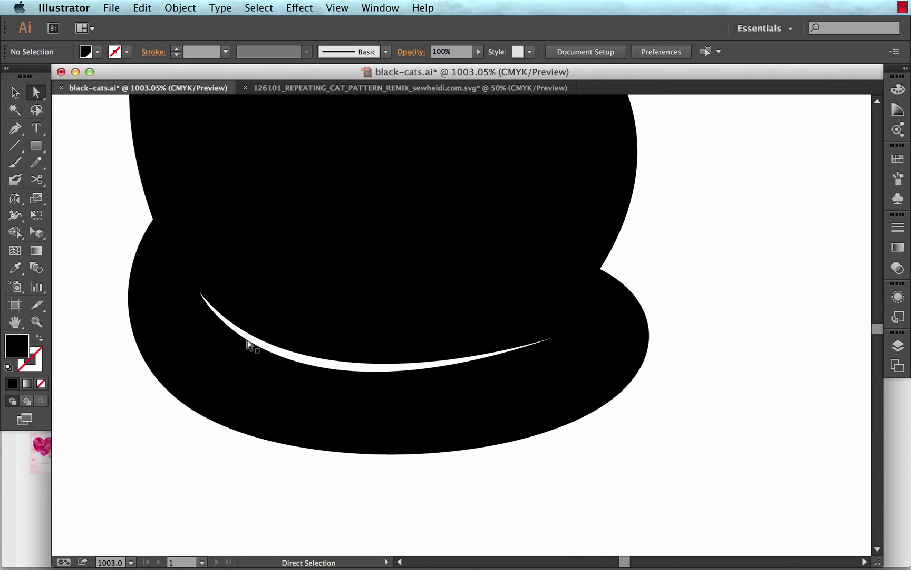
{"action": "left_click", "coordinate": [200, 293]}
{"action": "left_click_drag", "start_coordinate": [200, 292], "coordinate": [174, 364]}
{"action": "key", "text": "super+z"}
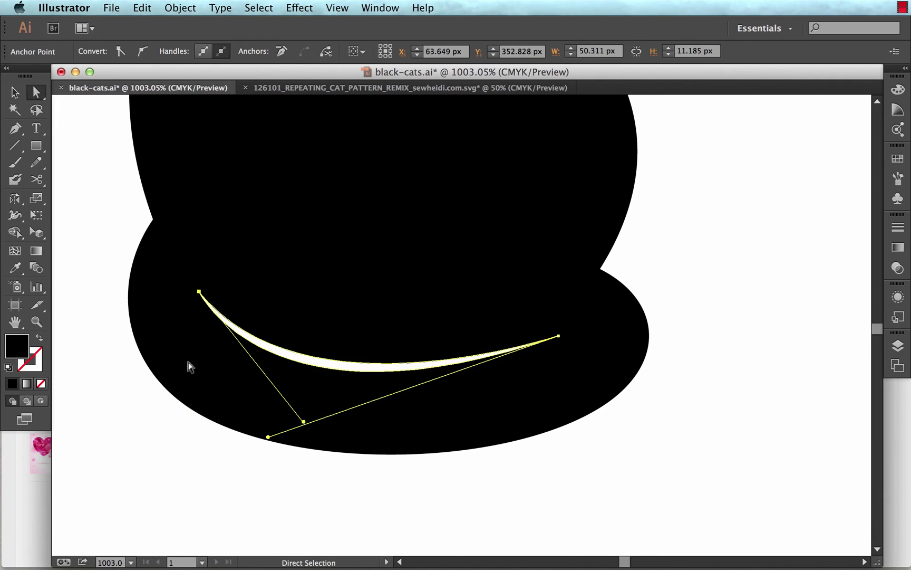
{"action": "left_click", "coordinate": [298, 466]}
{"action": "scroll", "coordinate": [299, 461], "scroll_direction": "right", "scroll_amount": 3}
{"action": "scroll", "coordinate": [300, 462], "scroll_direction": "down", "scroll_amount": 2}
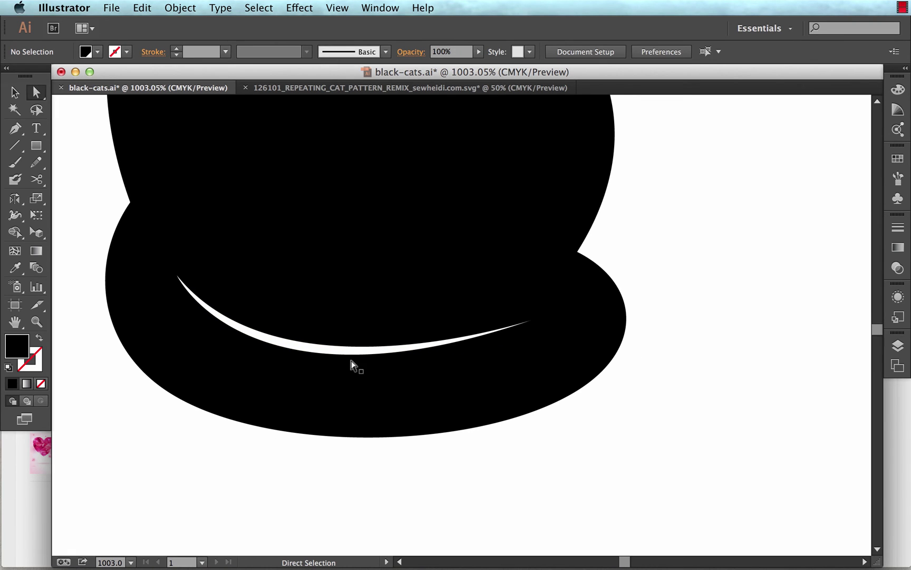
Draw a test square over the cat's base and fill it crimson #CE1D50
{"action": "key", "text": "m"}
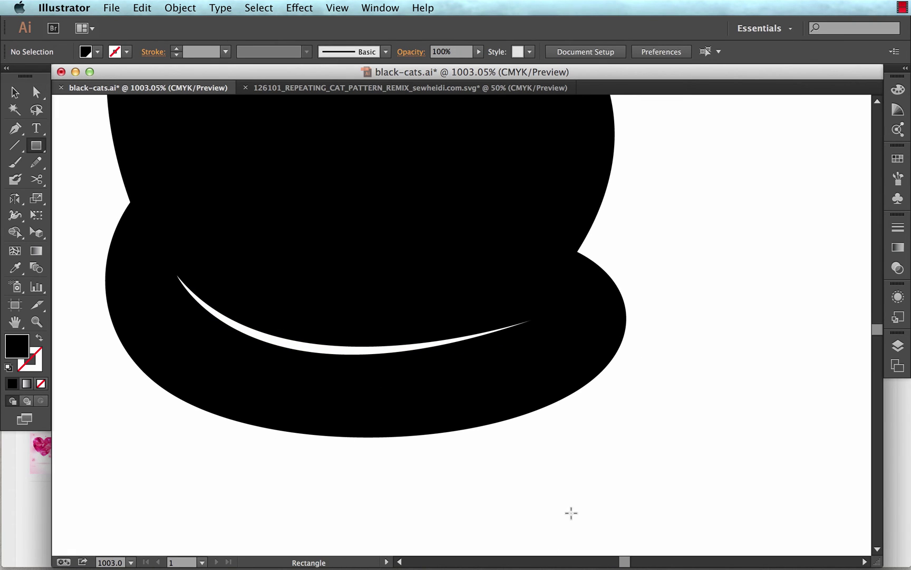
{"action": "left_click_drag", "start_coordinate": [567, 515], "coordinate": [413, 375]}
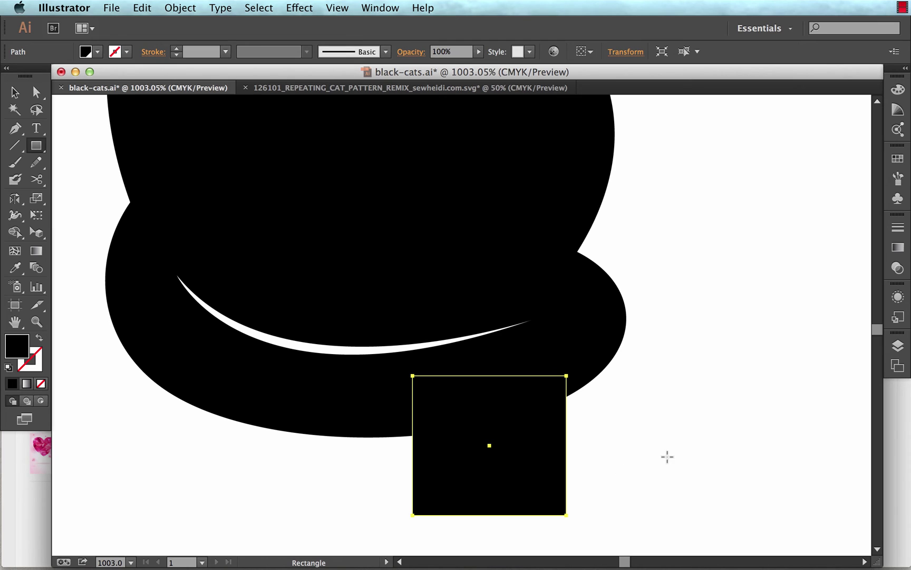
{"action": "left_click", "coordinate": [898, 158]}
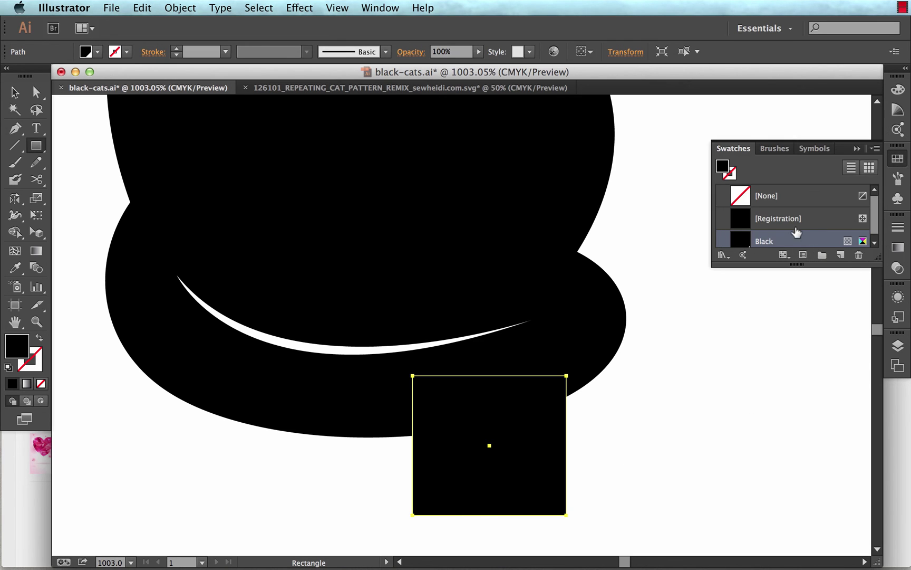
{"action": "scroll", "coordinate": [814, 218], "scroll_direction": "down", "scroll_amount": 1}
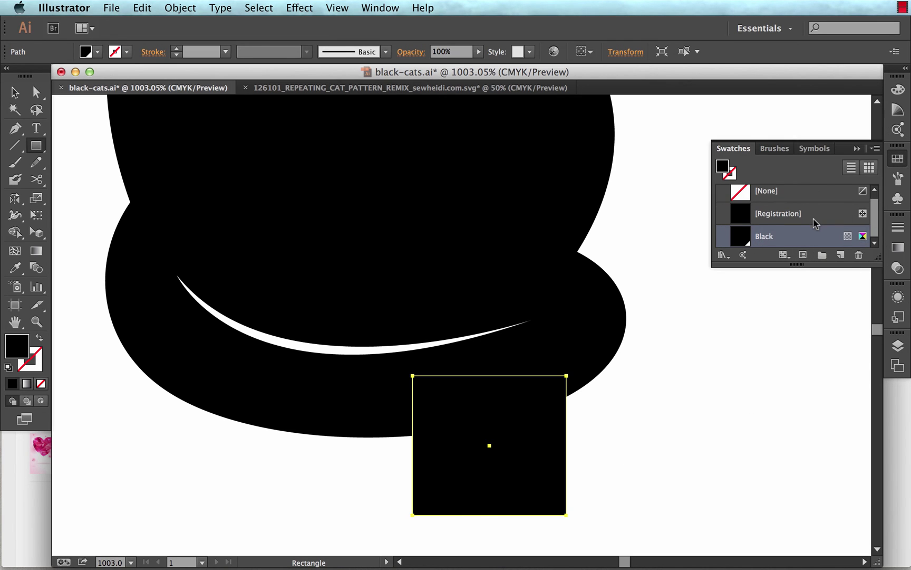
{"action": "double_click", "coordinate": [20, 359]}
{"action": "left_click", "coordinate": [709, 211]}
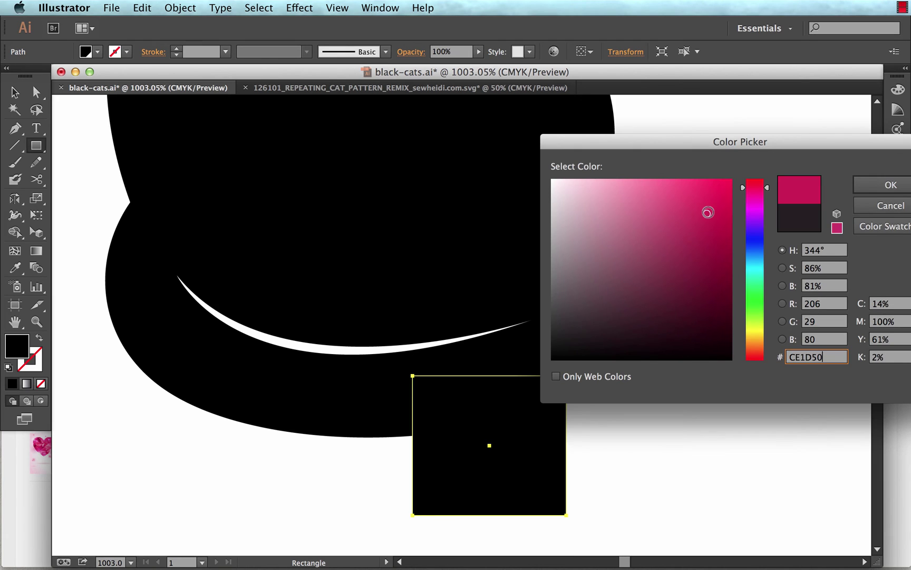
{"action": "key", "text": "Return"}
Send the crimson square behind the tail cutout to check it, then delete it and zoom out
{"action": "key", "text": "super+shift+a"}
{"action": "left_click", "coordinate": [520, 410]}
{"action": "key", "text": "super+shift+bracketleft"}
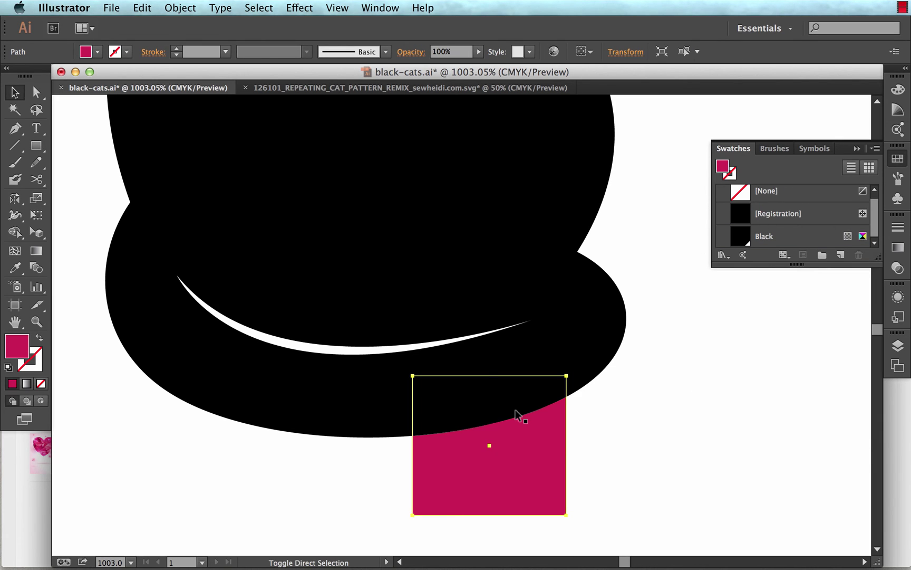
{"action": "left_click_drag", "start_coordinate": [523, 508], "coordinate": [492, 476]}
{"action": "key", "text": "Delete"}
{"action": "key", "text": "super+minus"}
{"action": "key", "text": "super+minus"}
{"action": "key", "text": "super+minus"}
{"action": "key", "text": "super+minus"}
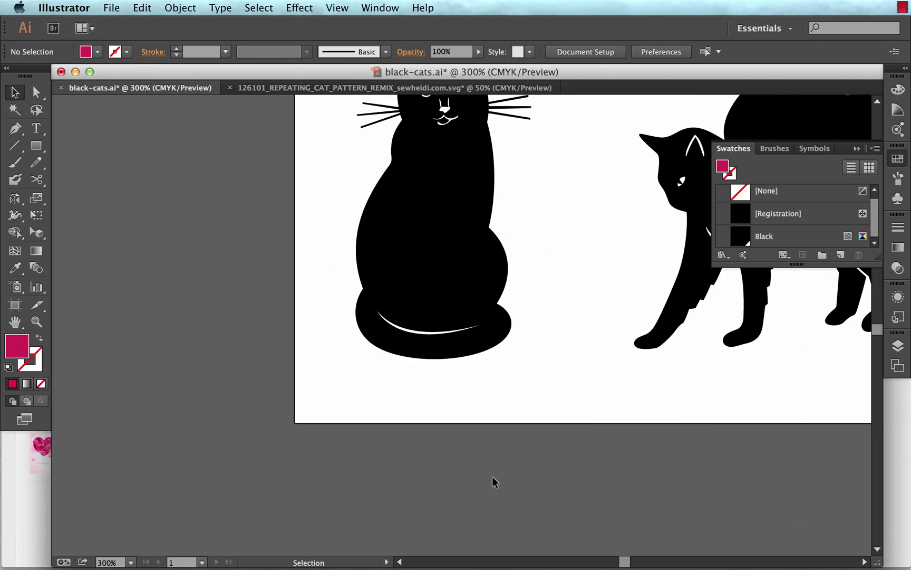
{"action": "left_click_drag", "start_coordinate": [549, 339], "coordinate": [382, 427]}
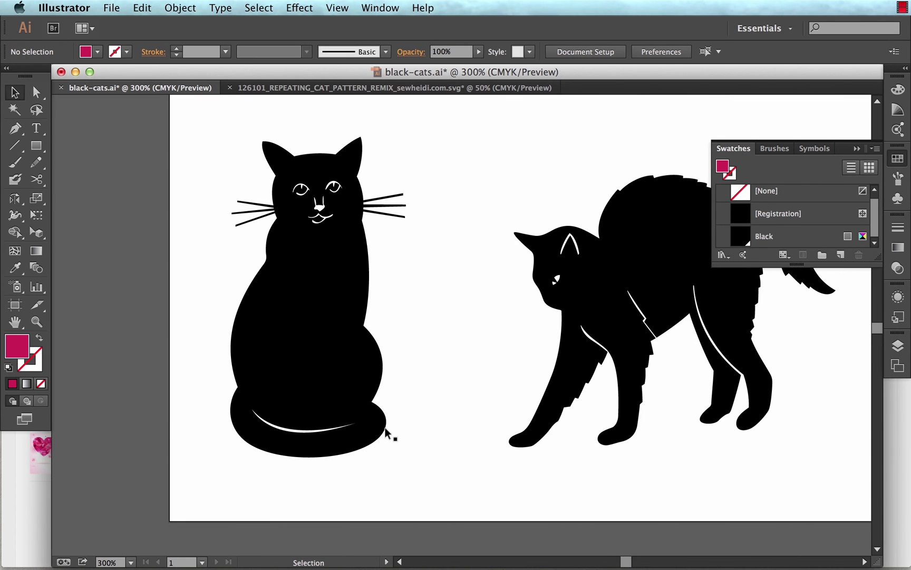
Select the sitting cat and the paw print together and copy them
{"action": "key", "text": "a"}
{"action": "key", "text": "super+minus"}
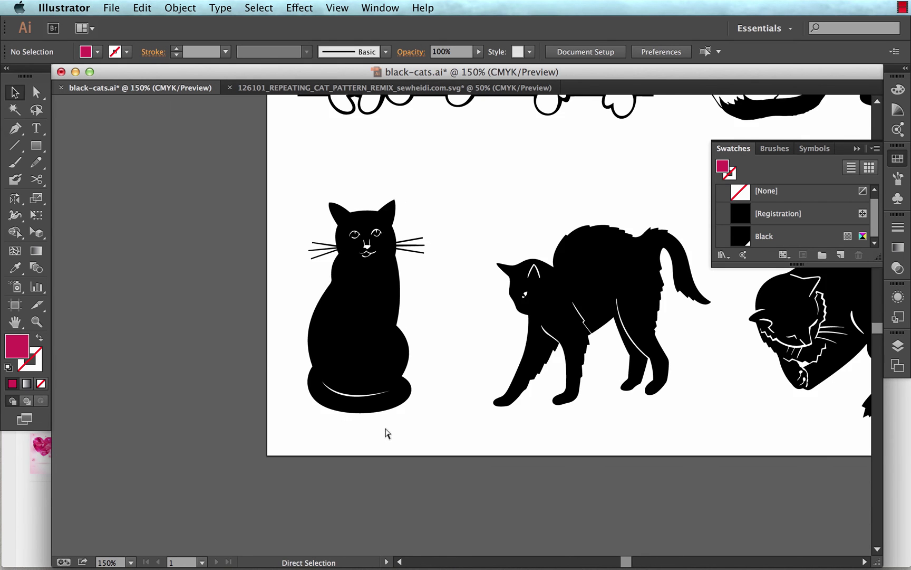
{"action": "key", "text": "super+minus"}
{"action": "key", "text": "super+minus"}
{"action": "left_click_drag", "start_coordinate": [536, 321], "coordinate": [347, 373]}
{"action": "left_click", "coordinate": [231, 356]}
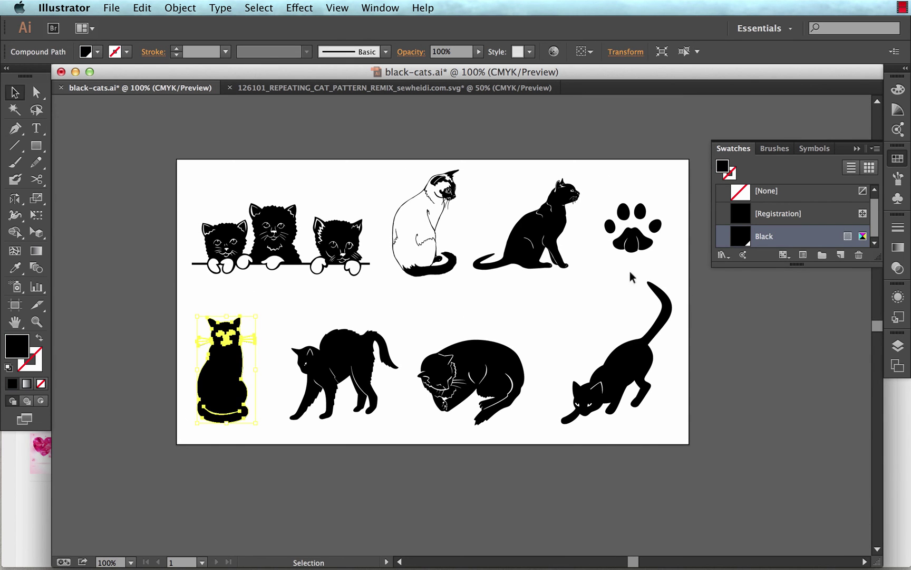
{"action": "left_click", "coordinate": [635, 246], "text": "shift"}
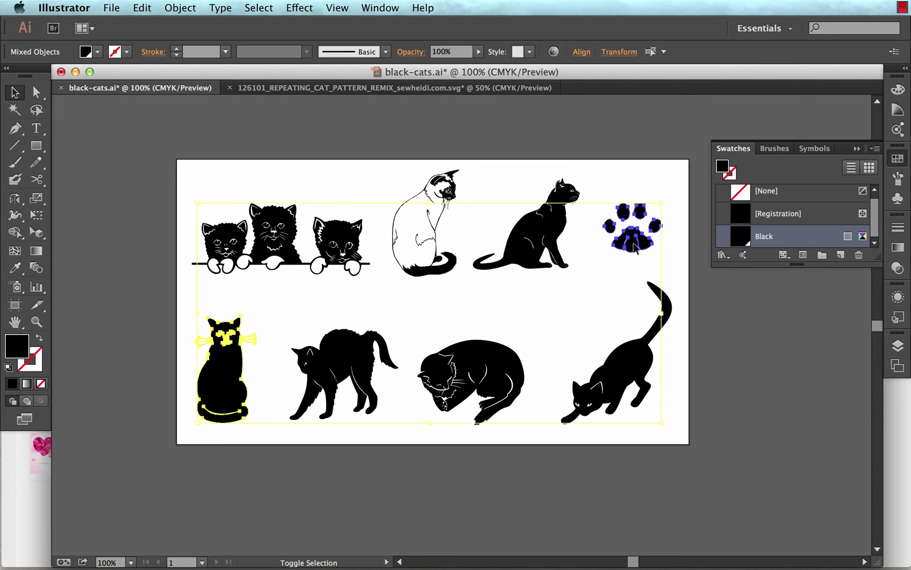
{"action": "key", "text": "super"}
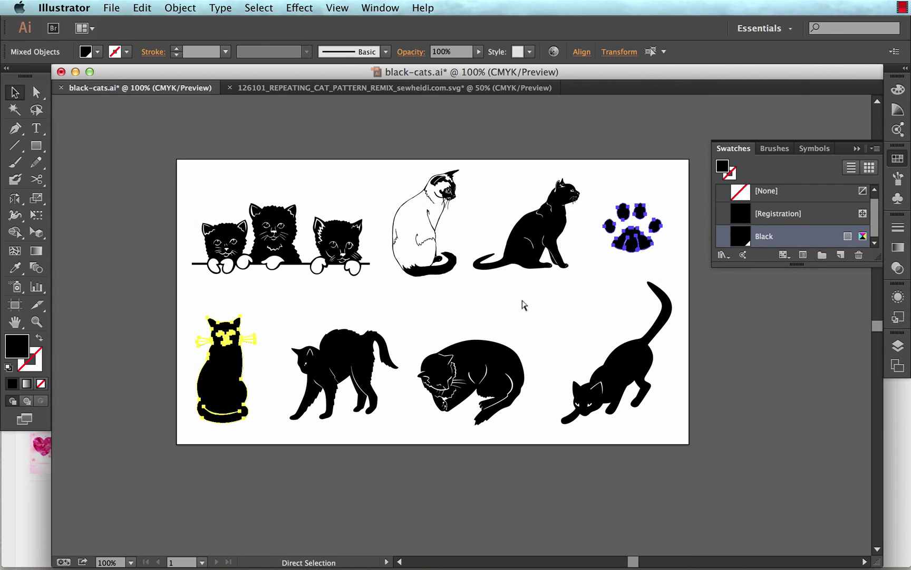
Switch to the REPEATING_CAT_PATTERN document and zoom to fit its artboard
{"action": "left_click", "coordinate": [463, 89]}
{"action": "key", "text": "z"}
{"action": "left_click_drag", "start_coordinate": [122, 172], "coordinate": [458, 400]}
Paste the sitting cat and paw print into the empty area beside the pattern artboard
{"action": "key", "text": "v"}
{"action": "scroll", "coordinate": [431, 310], "scroll_direction": "right", "scroll_amount": 3}
{"action": "scroll", "coordinate": [430, 311], "scroll_direction": "up", "scroll_amount": 1}
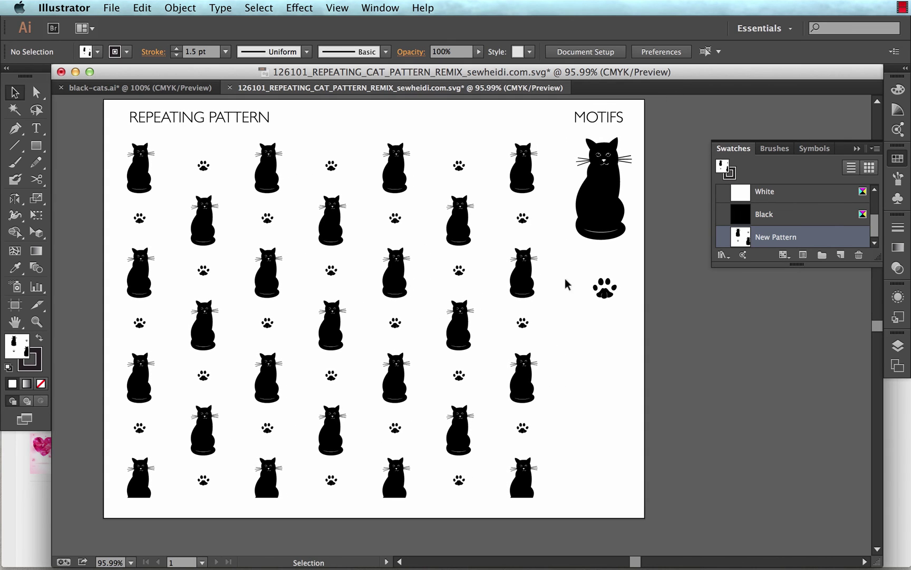
{"action": "left_click_drag", "start_coordinate": [614, 307], "coordinate": [389, 342]}
{"action": "key", "text": "super+v"}
{"action": "key", "text": "v"}
{"action": "left_click", "coordinate": [313, 380]}
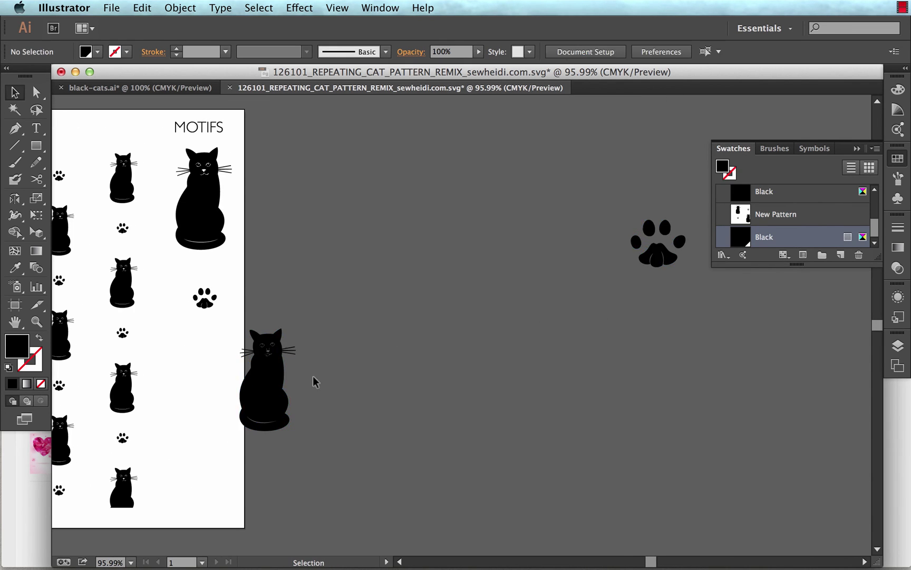
{"action": "left_click_drag", "start_coordinate": [271, 392], "coordinate": [381, 299]}
{"action": "left_click", "coordinate": [468, 325]}
Draw a second artboard around the pasted cat and paw print
{"action": "key", "text": "z"}
{"action": "left_click_drag", "start_coordinate": [325, 230], "coordinate": [417, 351]}
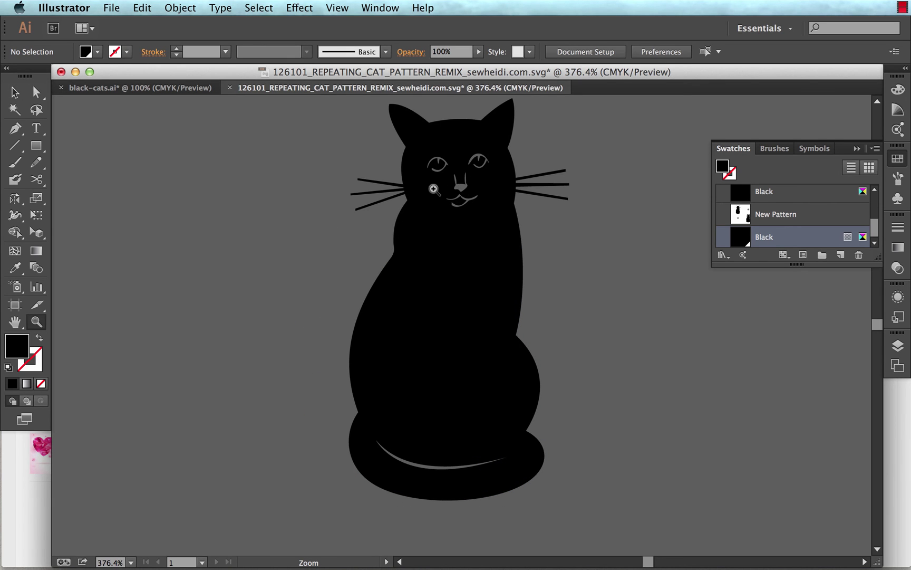
{"action": "key", "text": "super+minus"}
{"action": "key", "text": "super+minus"}
{"action": "key", "text": "super+minus"}
{"action": "key", "text": "super+minus"}
{"action": "key", "text": "super+minus"}
{"action": "scroll", "coordinate": [474, 235], "scroll_direction": "right", "scroll_amount": 3}
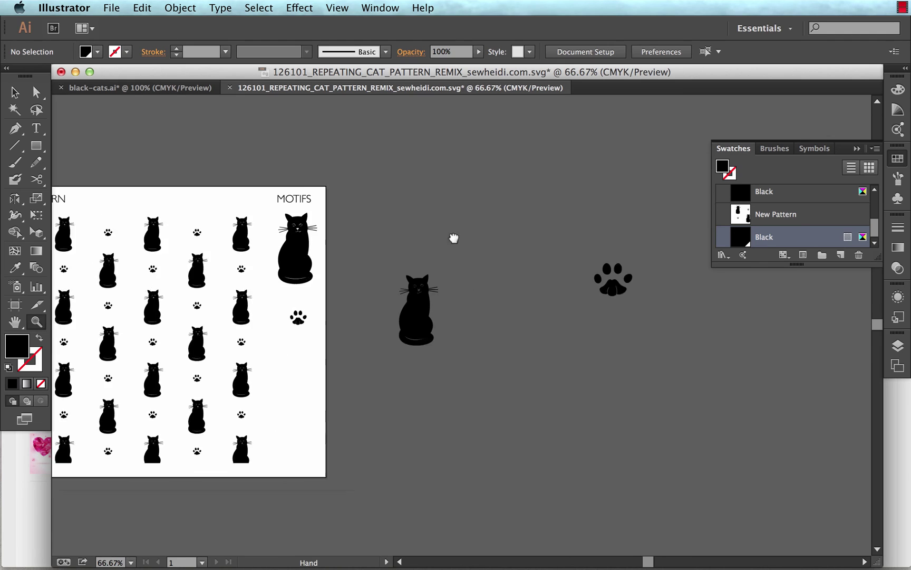
{"action": "key", "text": "v"}
{"action": "key", "text": "shift+o"}
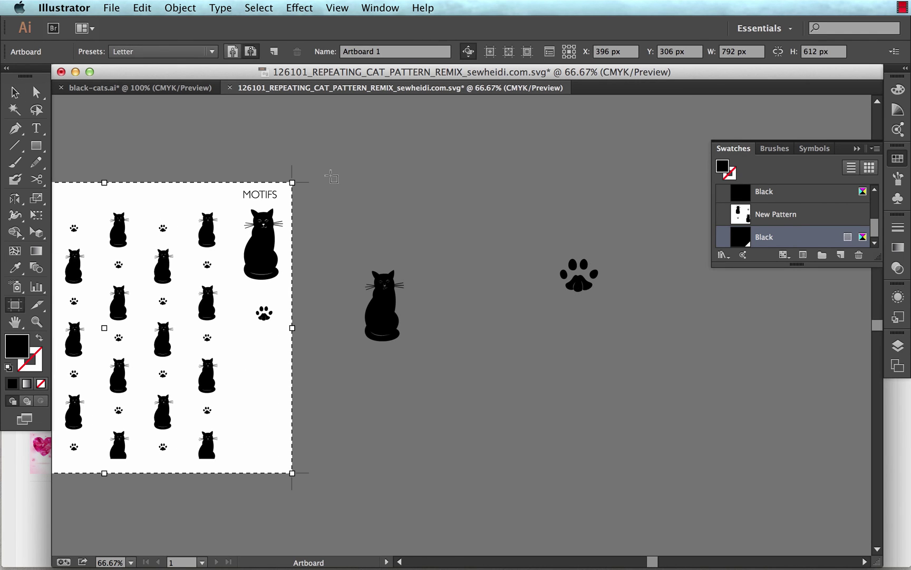
{"action": "left_click_drag", "start_coordinate": [331, 177], "coordinate": [698, 465]}
{"action": "key", "text": "Escape"}
Place the paw print beside the cat on Artboard 2 and select both
{"action": "left_click_drag", "start_coordinate": [390, 316], "coordinate": [442, 296]}
{"action": "left_click_drag", "start_coordinate": [572, 285], "coordinate": [492, 289]}
{"action": "key", "text": "super+space"}
{"action": "left_click_drag", "start_coordinate": [388, 224], "coordinate": [579, 364]}
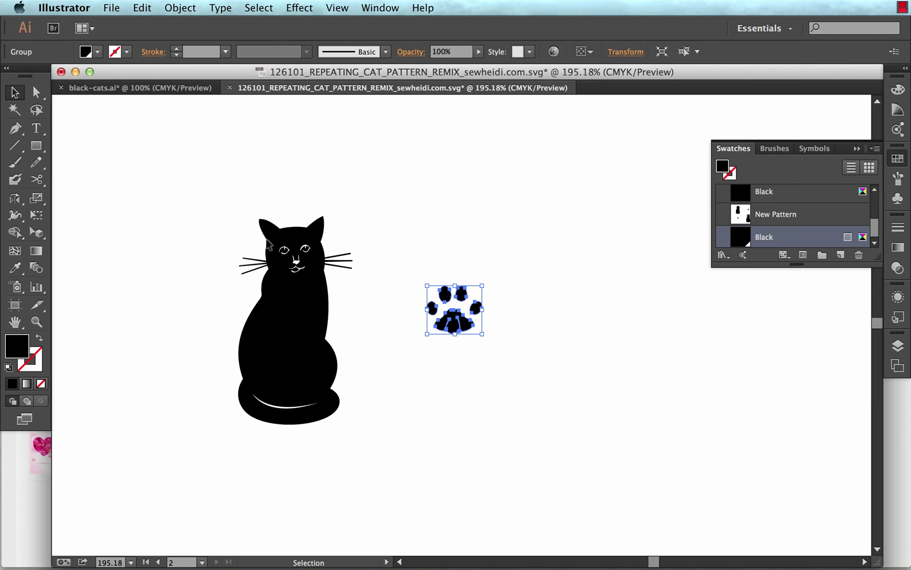
{"action": "left_click", "coordinate": [309, 273], "text": "shift"}
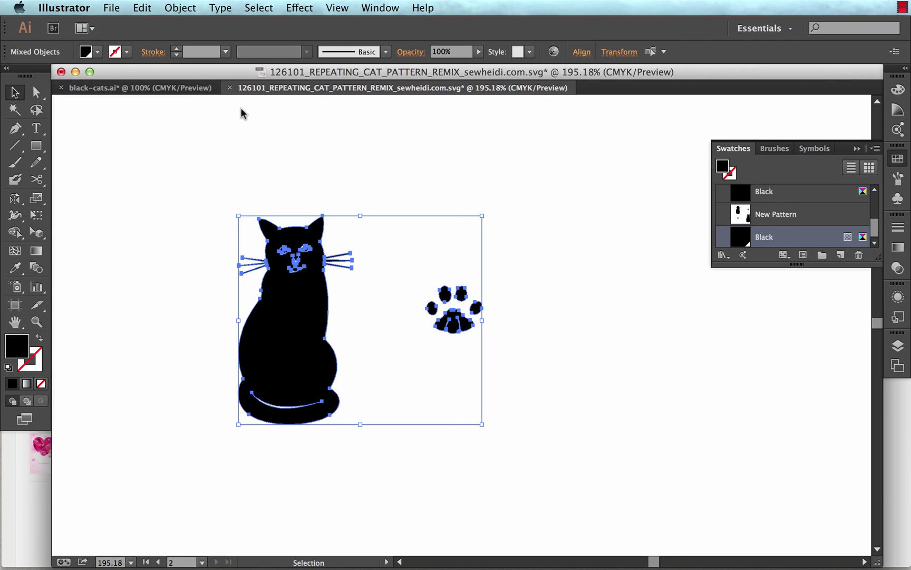
Make a new pattern from the selected cat and paw print with Object > Pattern > Make
{"action": "left_click", "coordinate": [172, 7]}
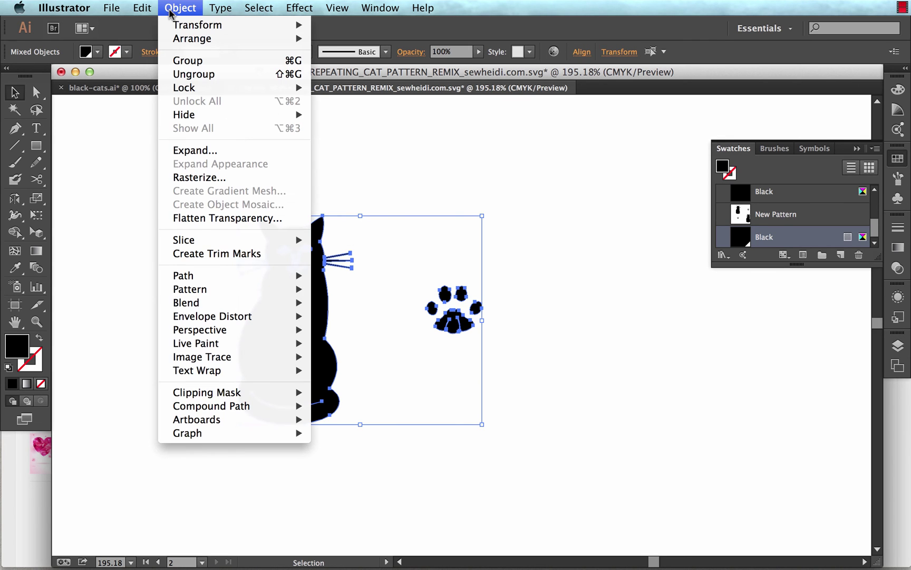
{"action": "mouse_move", "coordinate": [217, 290]}
{"action": "left_click", "coordinate": [338, 295]}
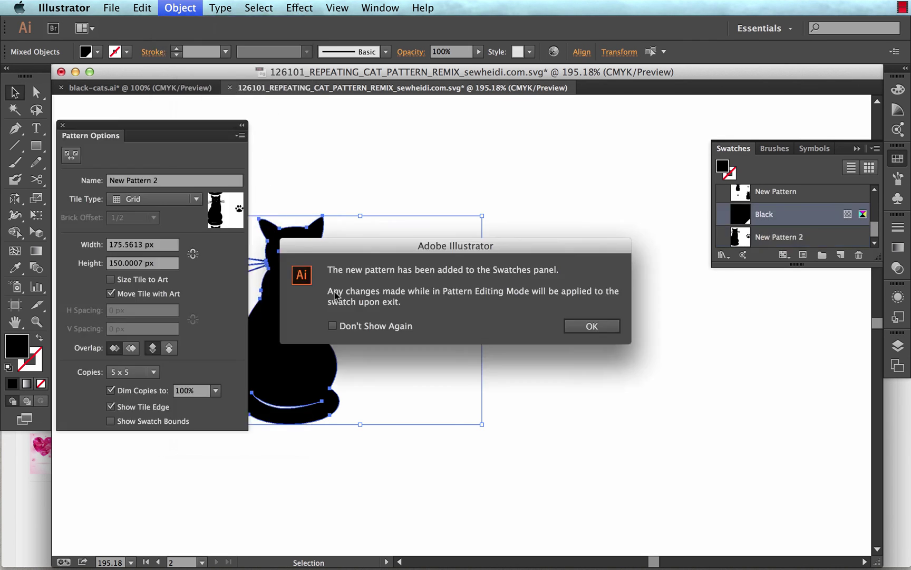
{"action": "left_click", "coordinate": [580, 327]}
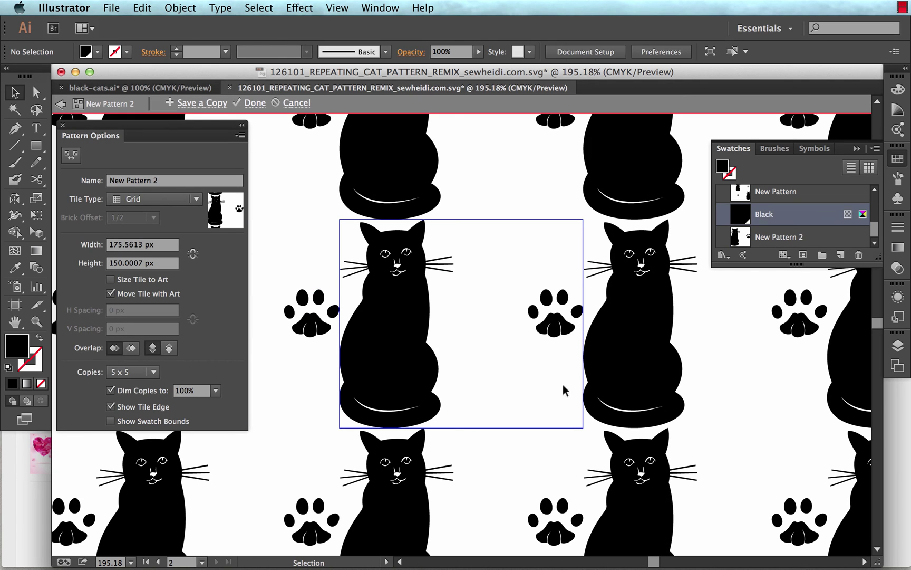
Stretch the pattern tile to 257 px tall and move the paw print below the cat
{"action": "left_click", "coordinate": [71, 154]}
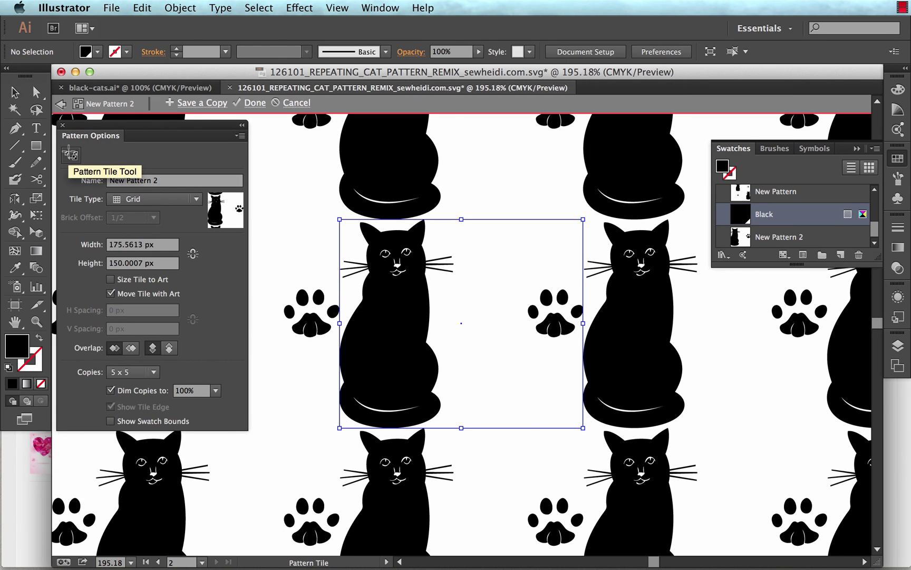
{"action": "left_click_drag", "start_coordinate": [461, 427], "coordinate": [462, 505]}
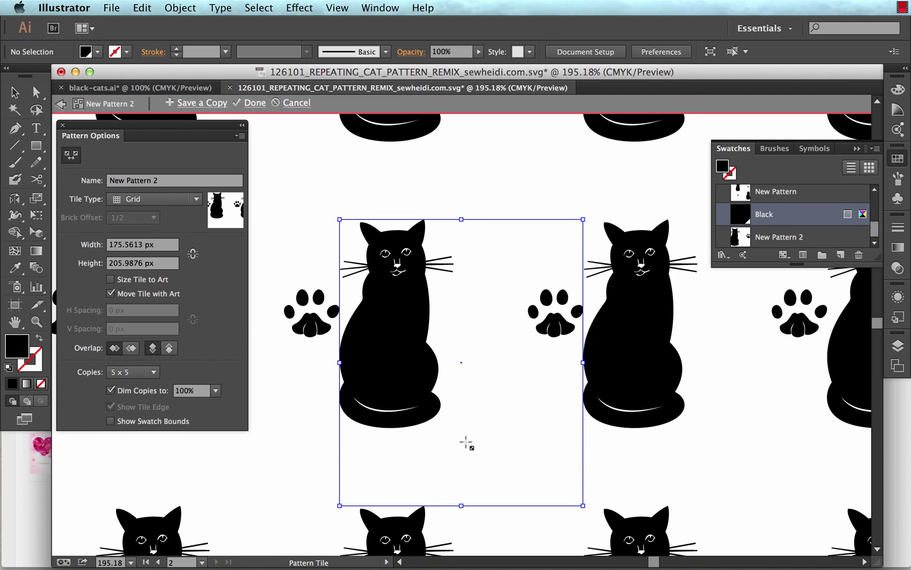
{"action": "key", "text": "super+1"}
{"action": "left_click_drag", "start_coordinate": [462, 419], "coordinate": [479, 446]}
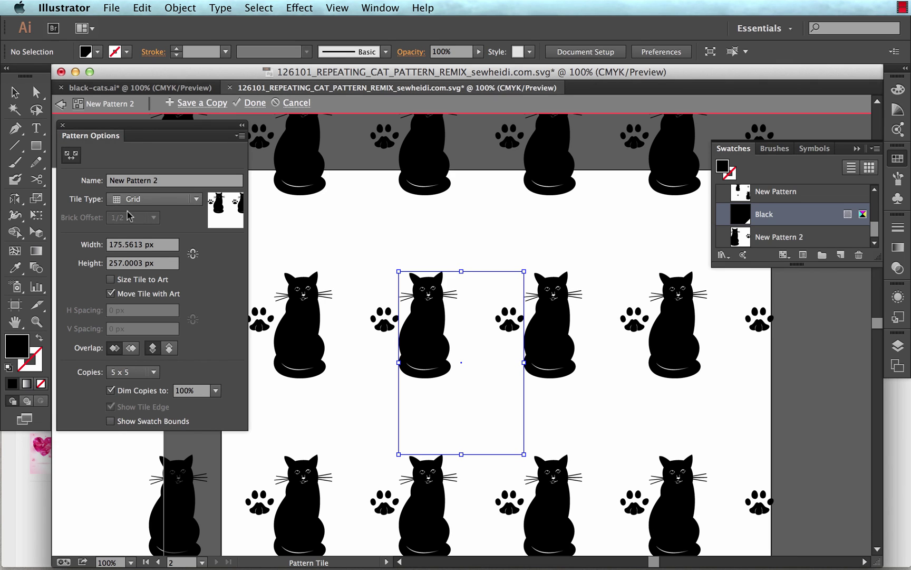
{"action": "left_click", "coordinate": [15, 92]}
{"action": "left_click_drag", "start_coordinate": [506, 330], "coordinate": [429, 420]}
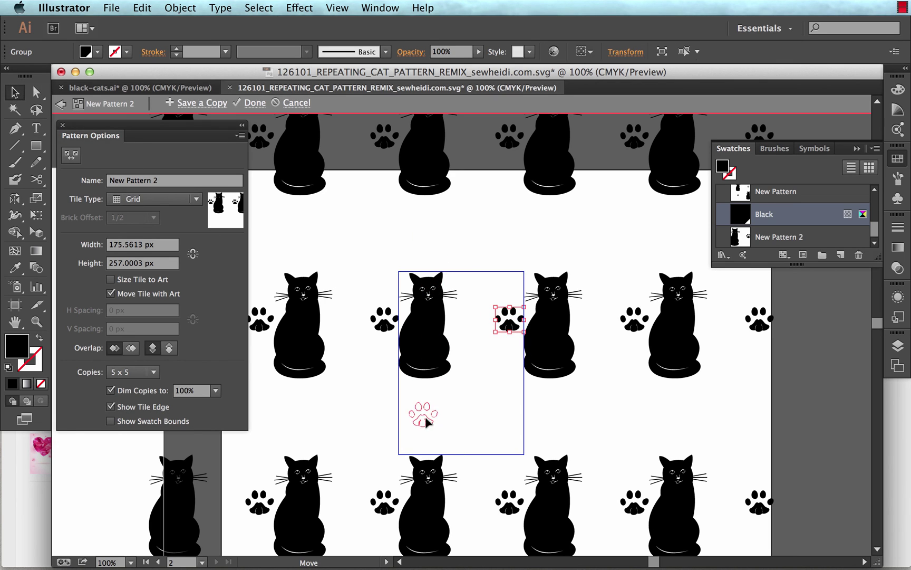
{"action": "left_click_drag", "start_coordinate": [426, 422], "coordinate": [427, 425]}
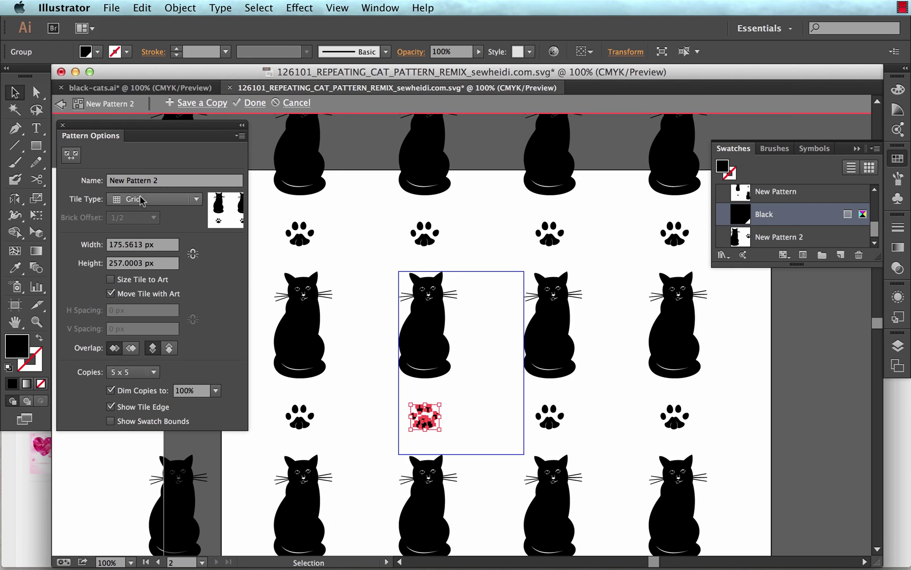
Set the pattern's Tile Type to Brick by Column
{"action": "left_click", "coordinate": [142, 203]}
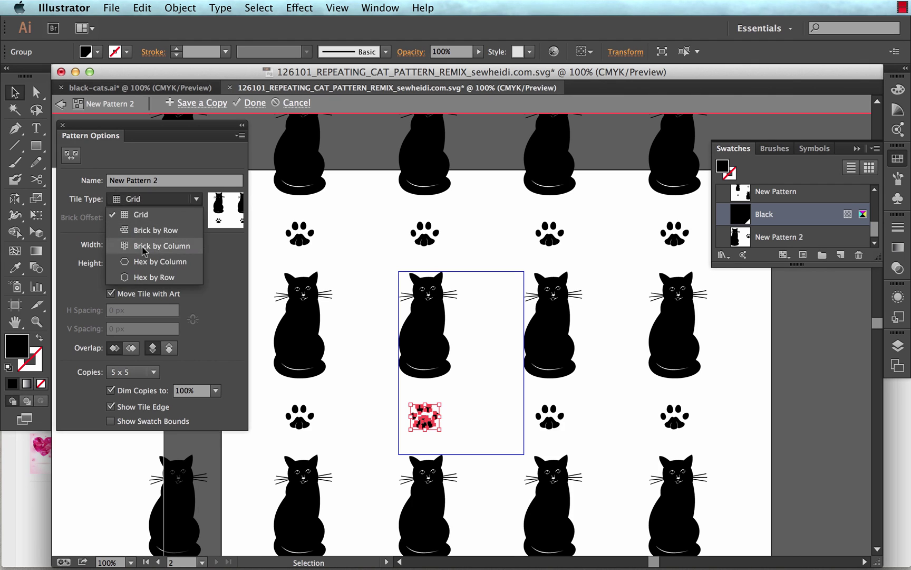
{"action": "left_click", "coordinate": [144, 246]}
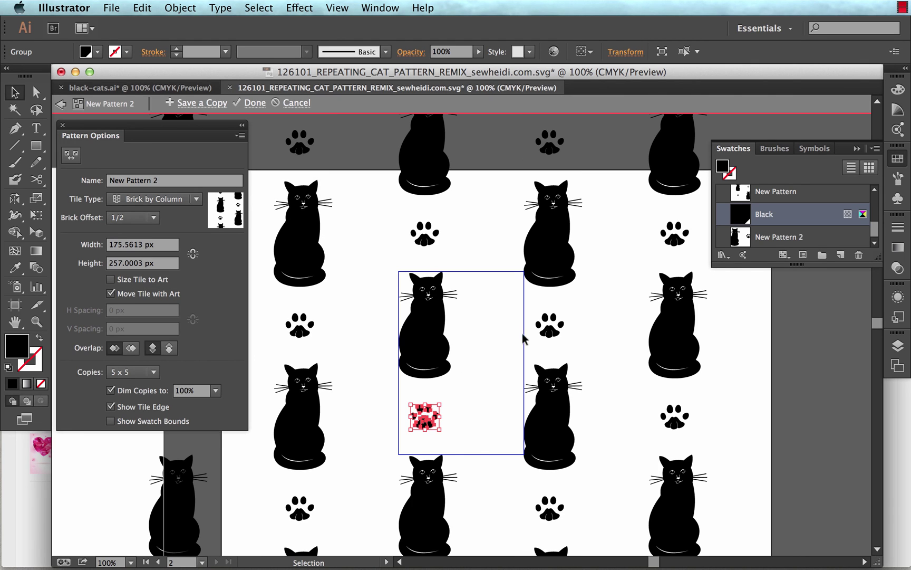
{"action": "left_click", "coordinate": [482, 345]}
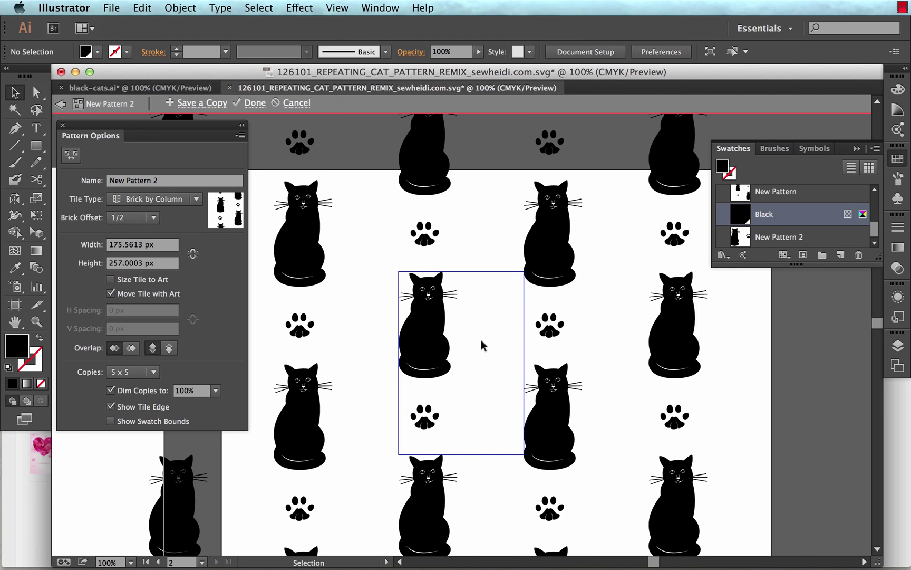
Finish the pattern and draw a tall rectangle on Artboard 2 filled with New Pattern 2
{"action": "left_click", "coordinate": [255, 103]}
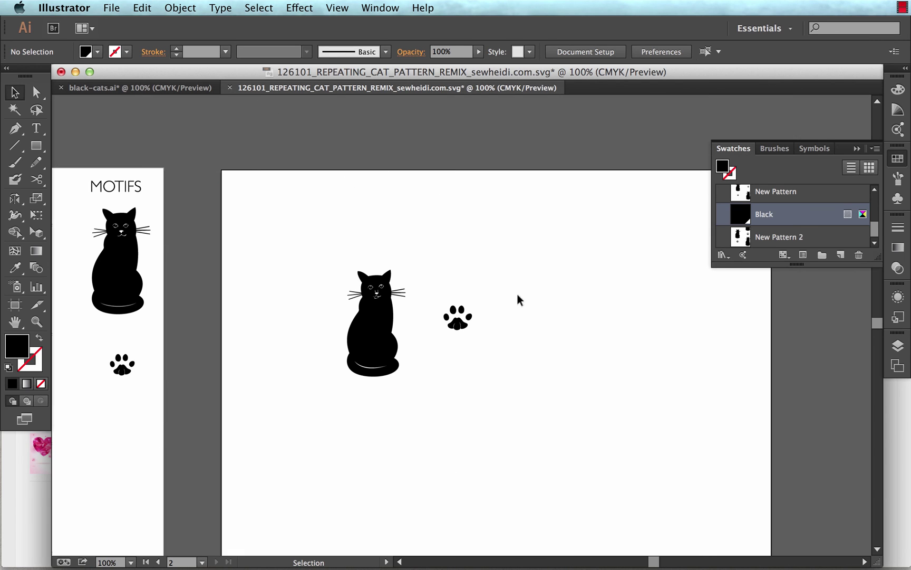
{"action": "left_click_drag", "start_coordinate": [535, 348], "coordinate": [406, 340]}
{"action": "key", "text": "m"}
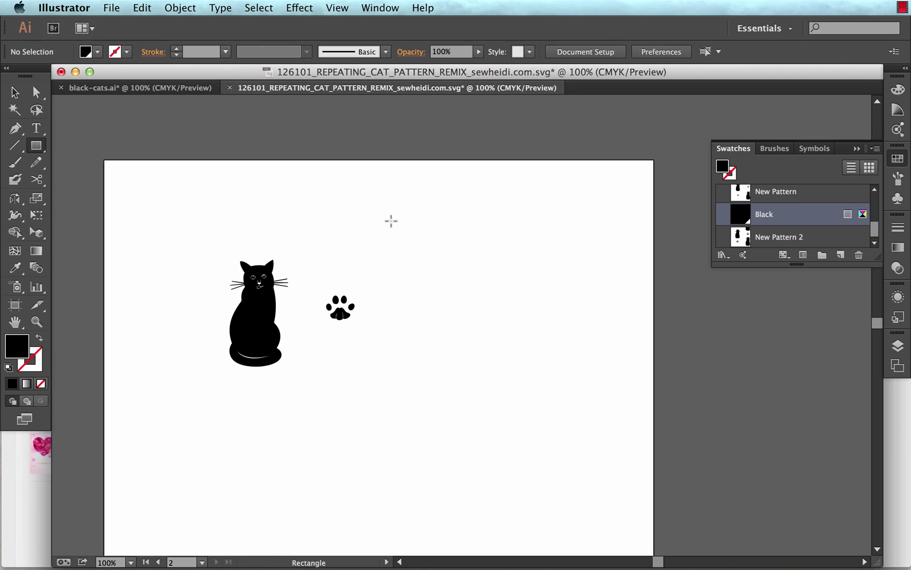
{"action": "left_click_drag", "start_coordinate": [380, 214], "coordinate": [598, 505]}
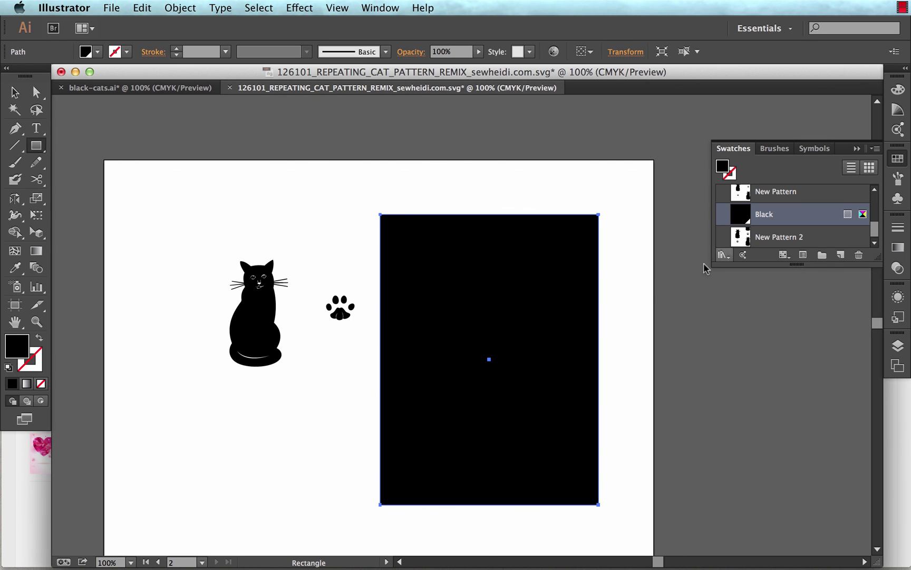
{"action": "left_click", "coordinate": [741, 241]}
Select the pattern-filled rectangle and pan back toward the first artboard
{"action": "left_click", "coordinate": [705, 312], "text": "super"}
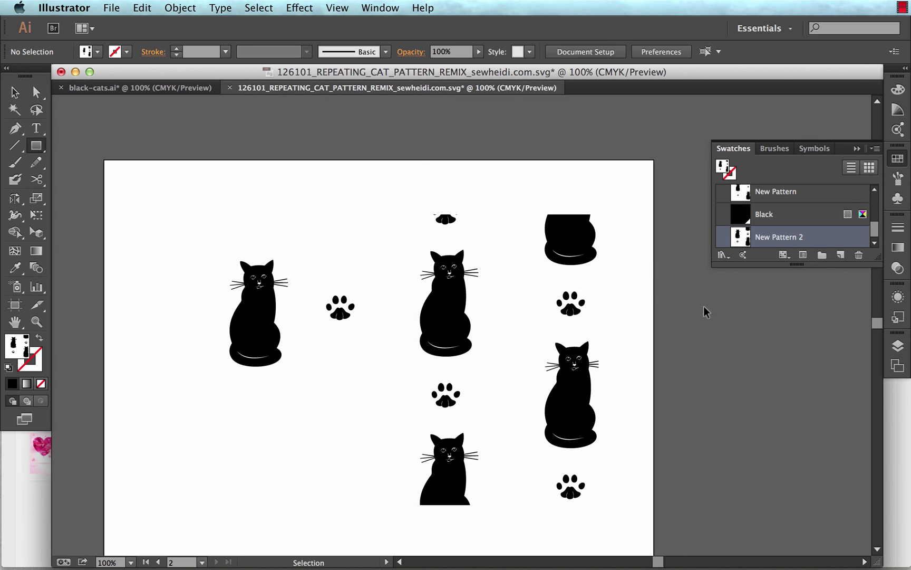
{"action": "key", "text": "v"}
{"action": "left_click", "coordinate": [568, 326]}
{"action": "left_click_drag", "start_coordinate": [353, 316], "coordinate": [456, 320]}
{"action": "left_click_drag", "start_coordinate": [133, 328], "coordinate": [550, 338]}
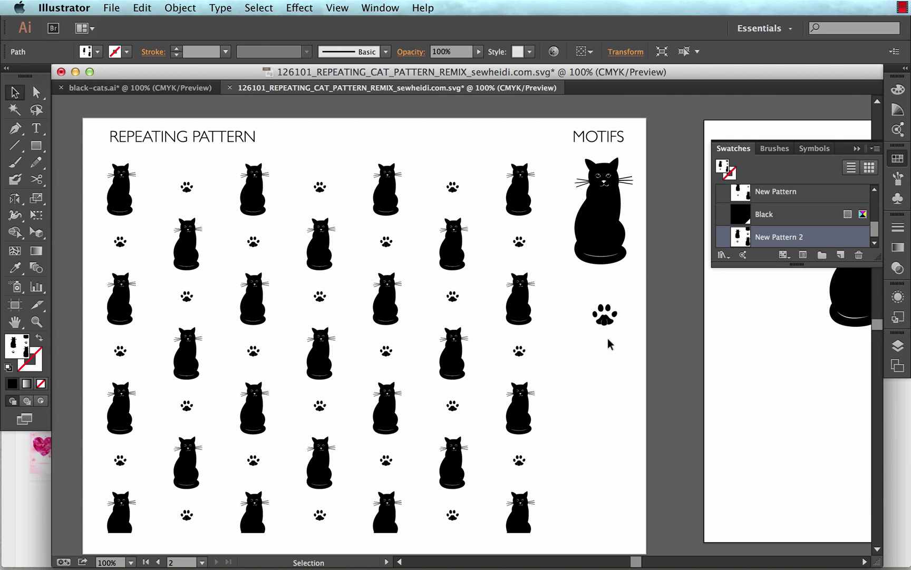
Switch to the black-cats.ai document and deselect the cat objects
{"action": "left_click", "coordinate": [174, 87]}
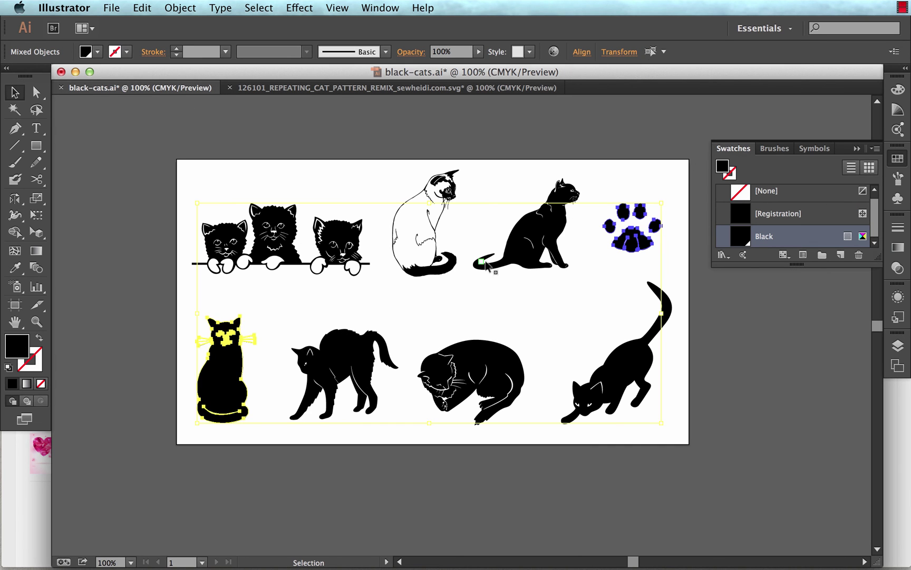
{"action": "left_click", "coordinate": [357, 152]}
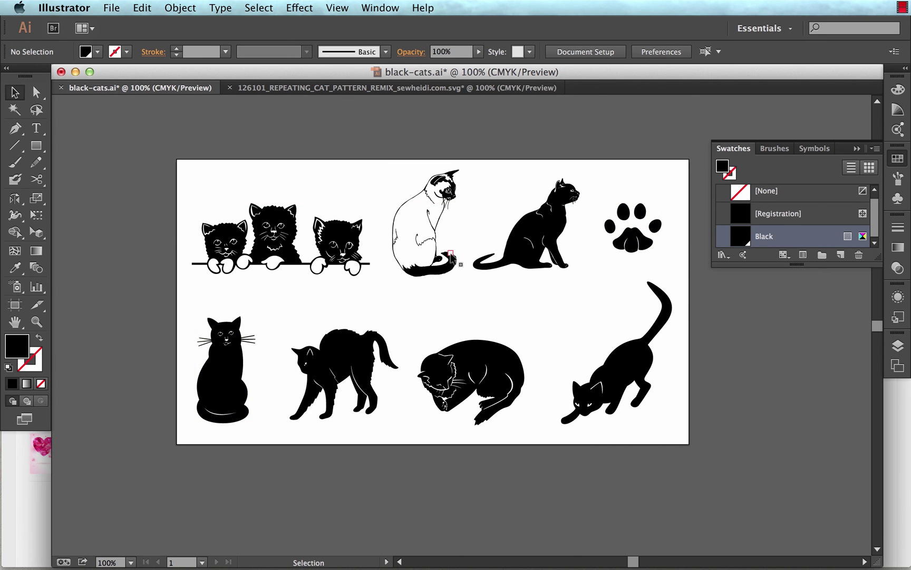